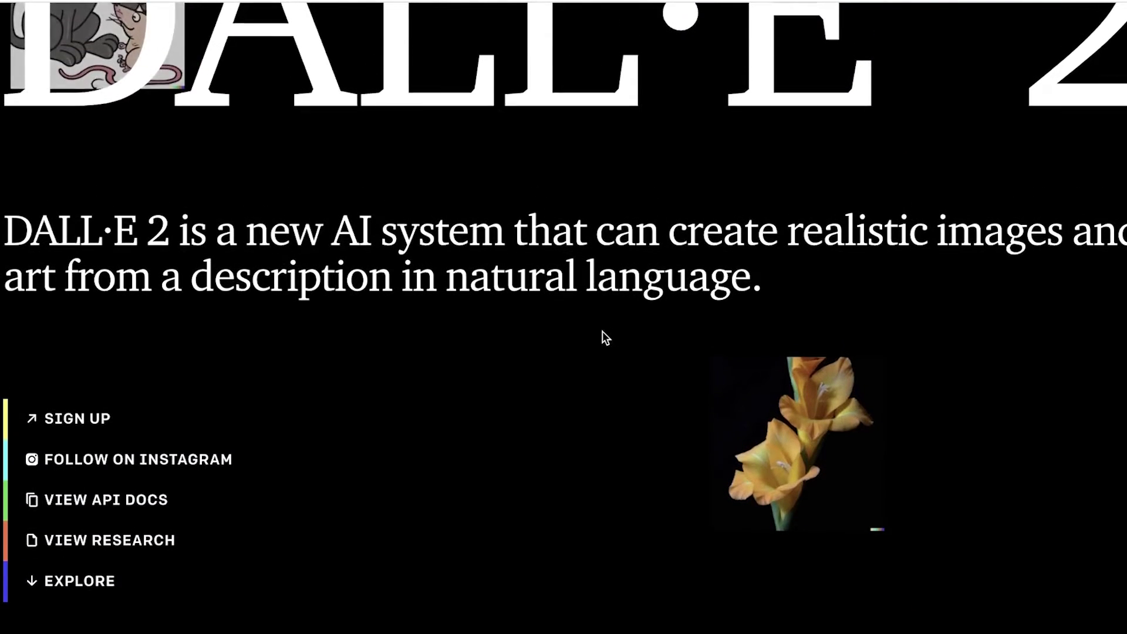
scroll(608, 317, "up", 8)
Browse the DALL·E 2 sample gallery and view the variations of The Kiss painting
scroll(606, 317, "down", 6)
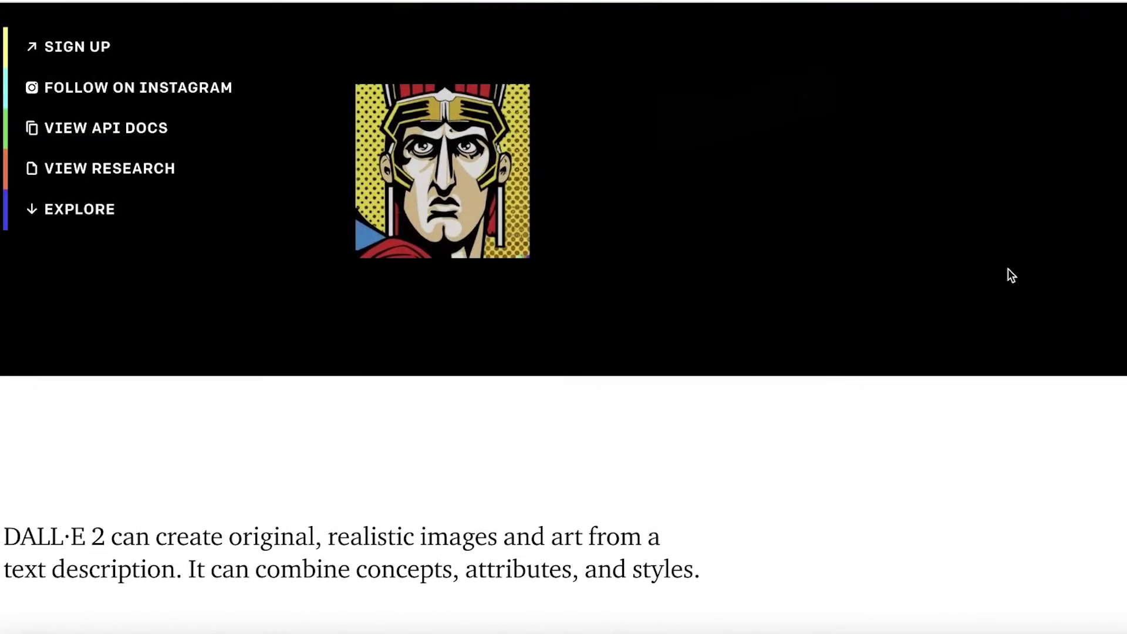
scroll(1009, 269, "up", 6)
scroll(1014, 294, "down", 1)
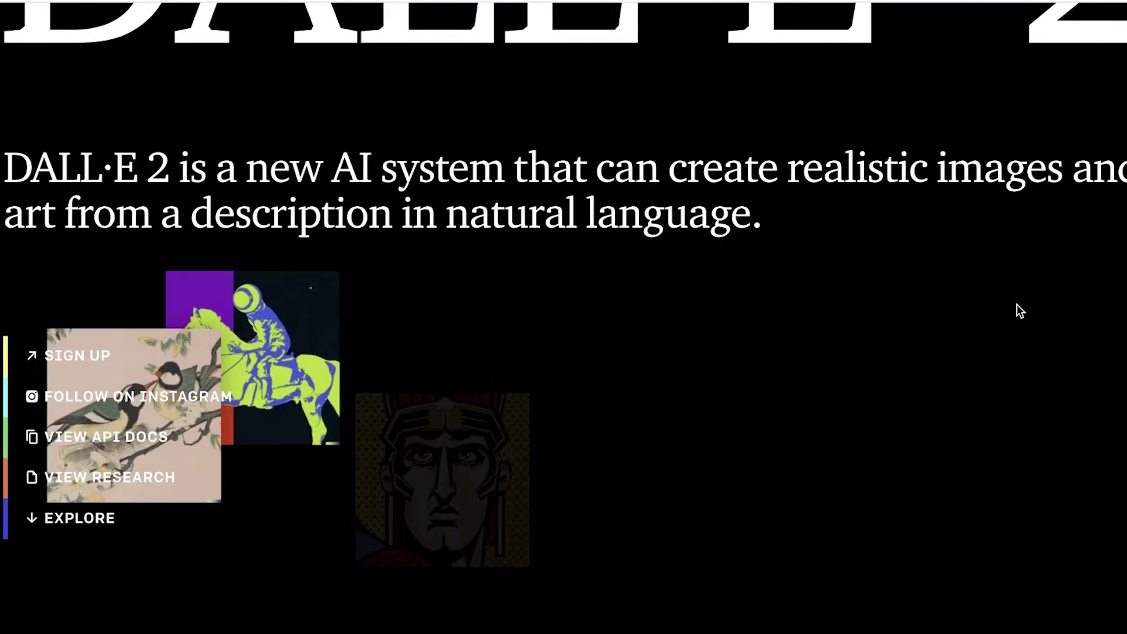
scroll(1017, 306, "up", 3)
scroll(1015, 305, "up", 1)
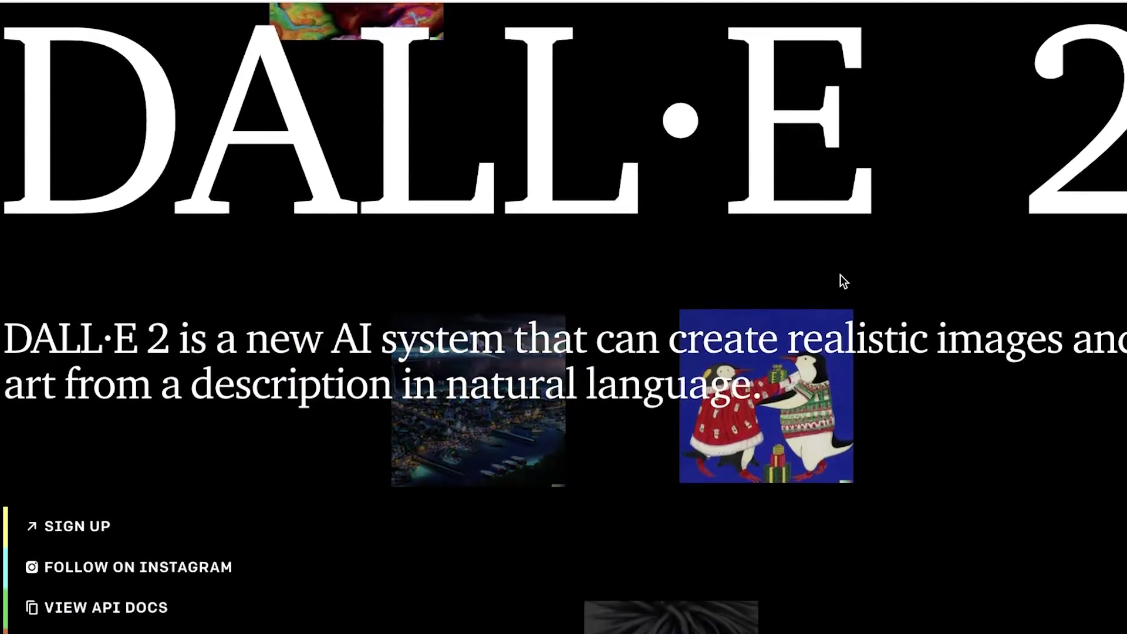
scroll(840, 283, "down", 20)
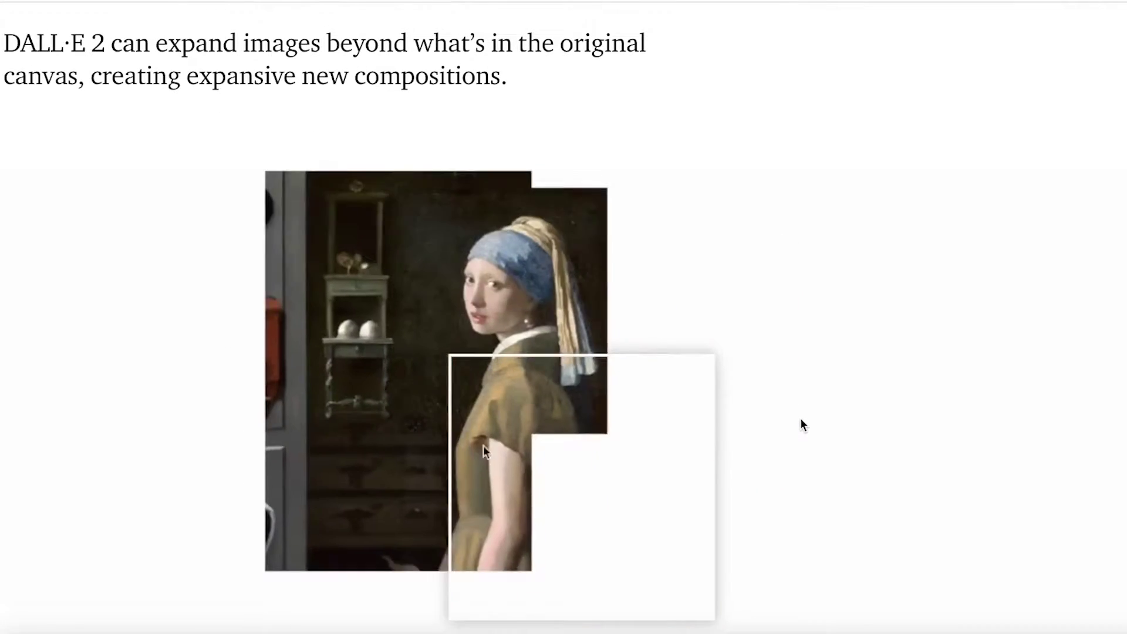
scroll(368, 308, "down", 5)
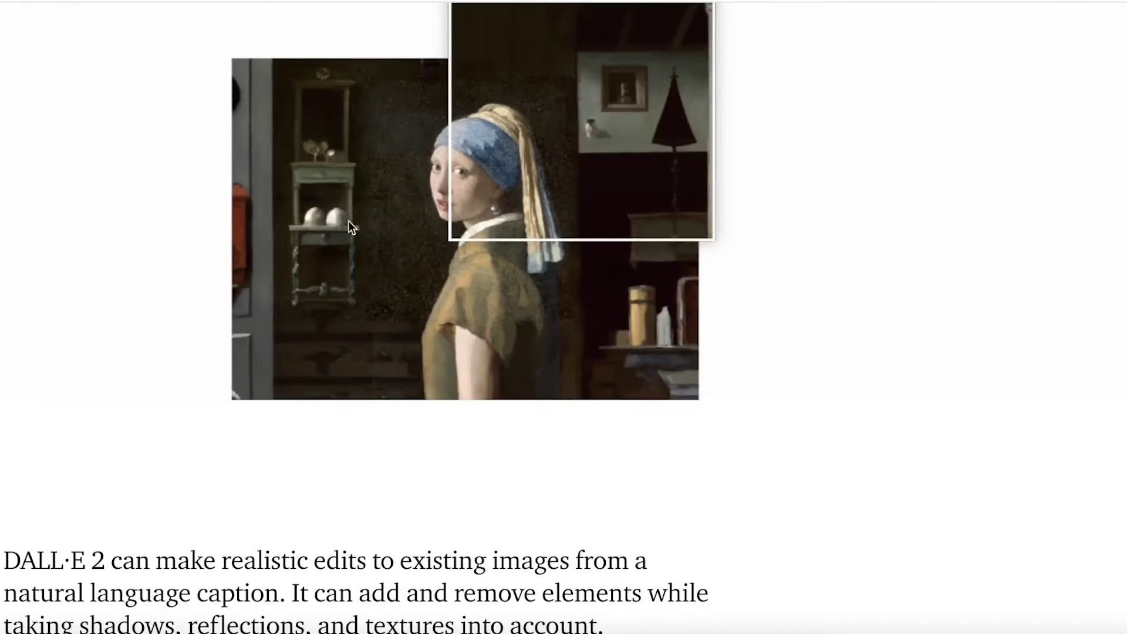
scroll(458, 238, "down", 10)
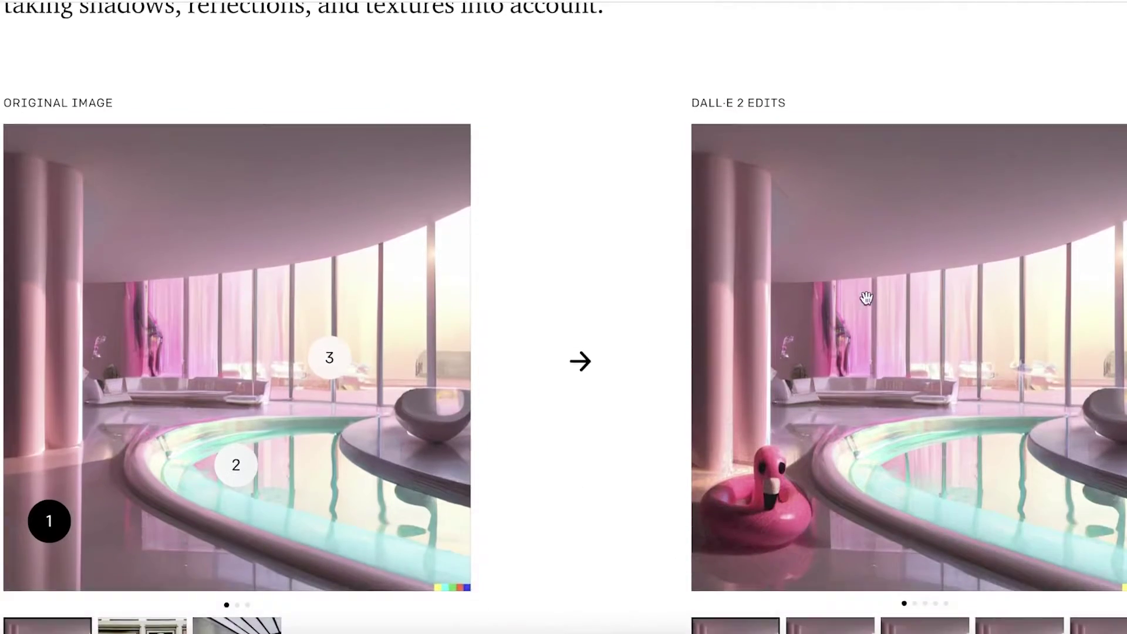
scroll(485, 319, "down", 1)
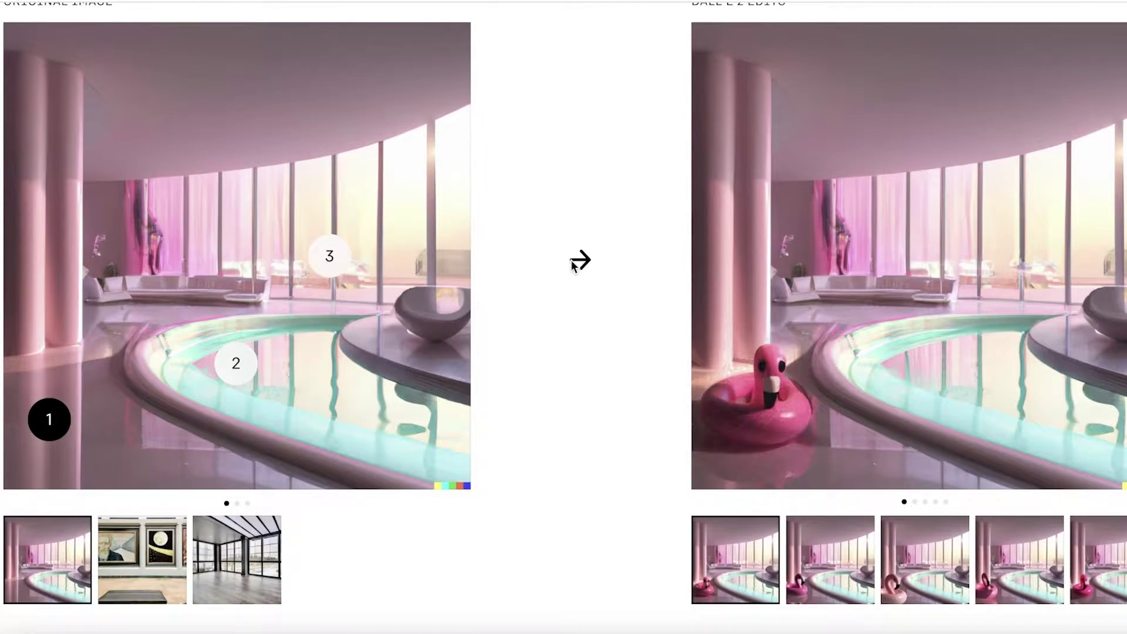
scroll(264, 355, "down", 8)
scroll(274, 355, "up", 2)
scroll(274, 350, "up", 8)
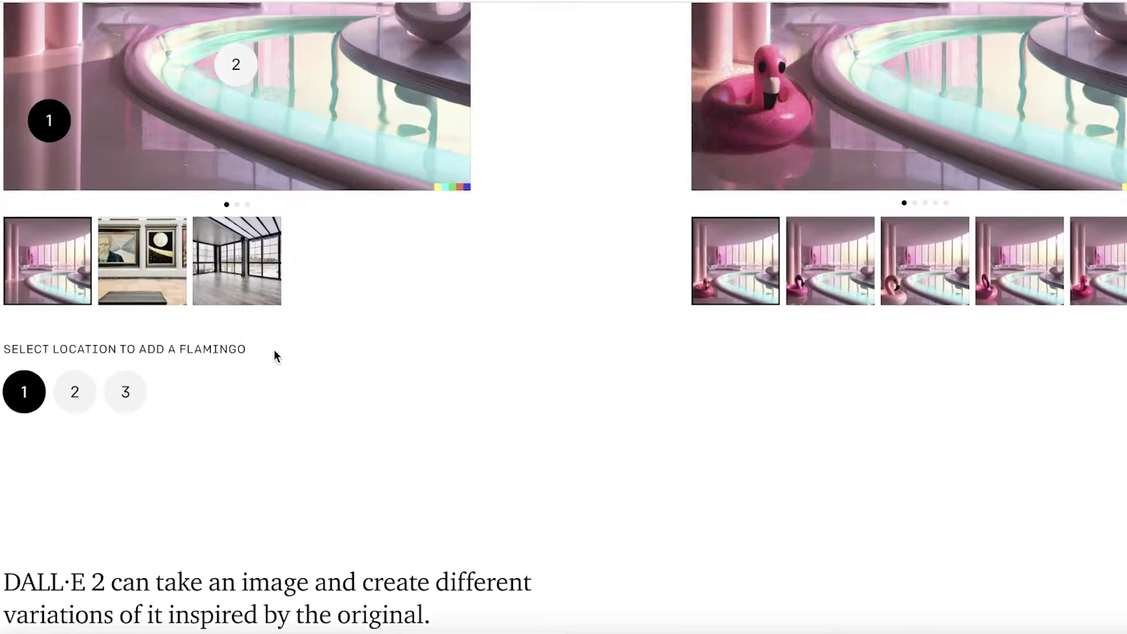
scroll(274, 353, "down", 3)
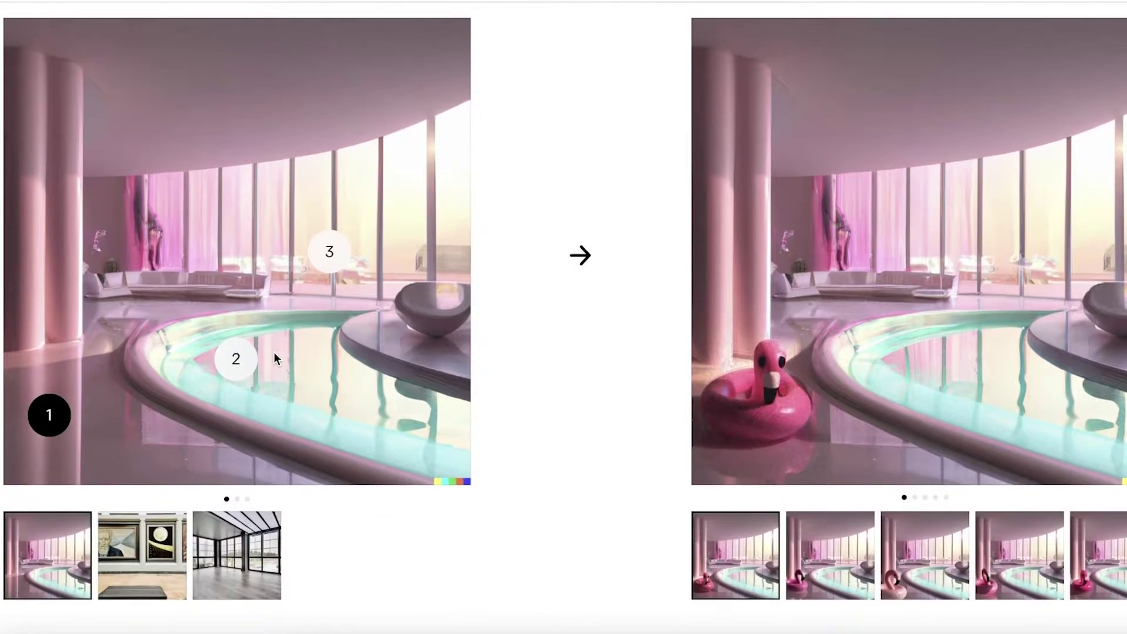
scroll(273, 359, "down", 15)
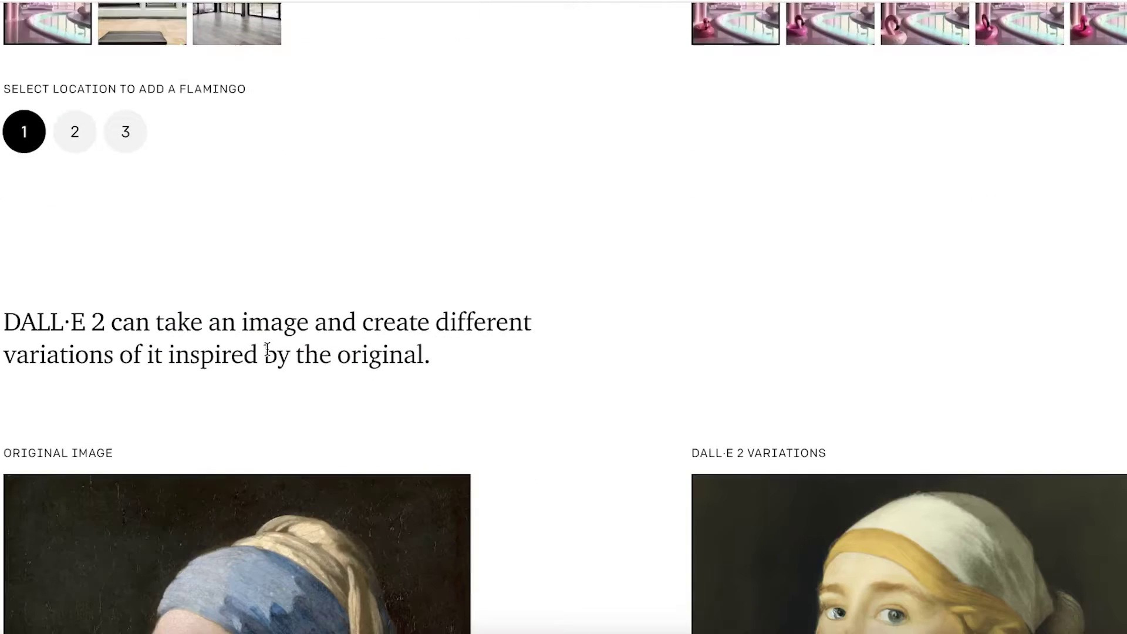
scroll(1091, 323, "down", 8)
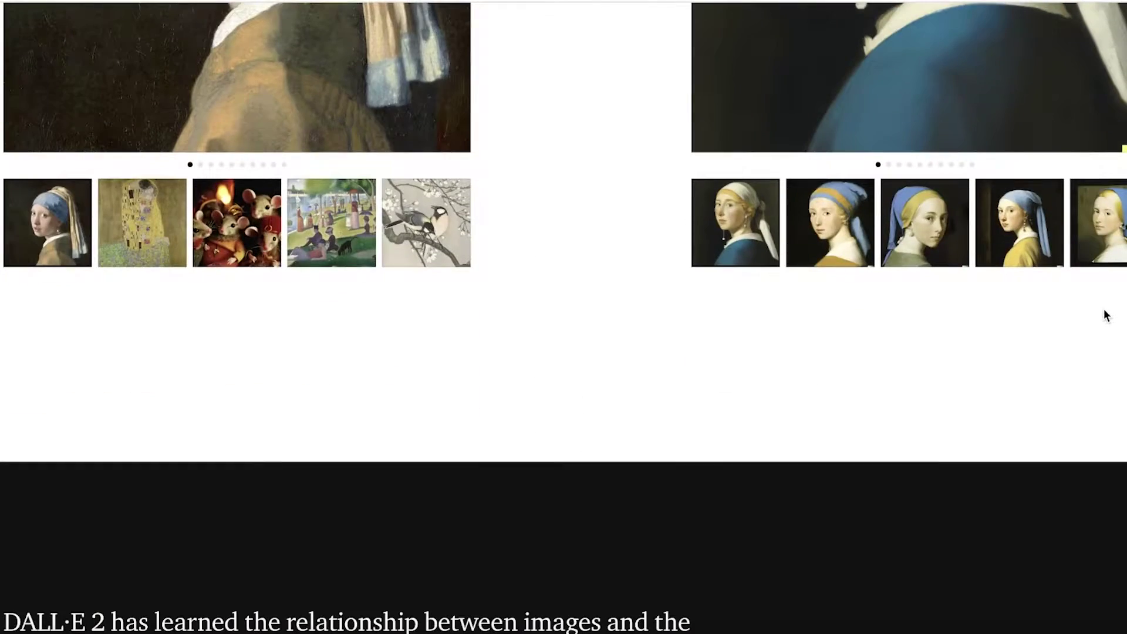
scroll(1097, 320, "up", 8)
scroll(1009, 330, "down", 5)
scroll(1009, 330, "down", 3)
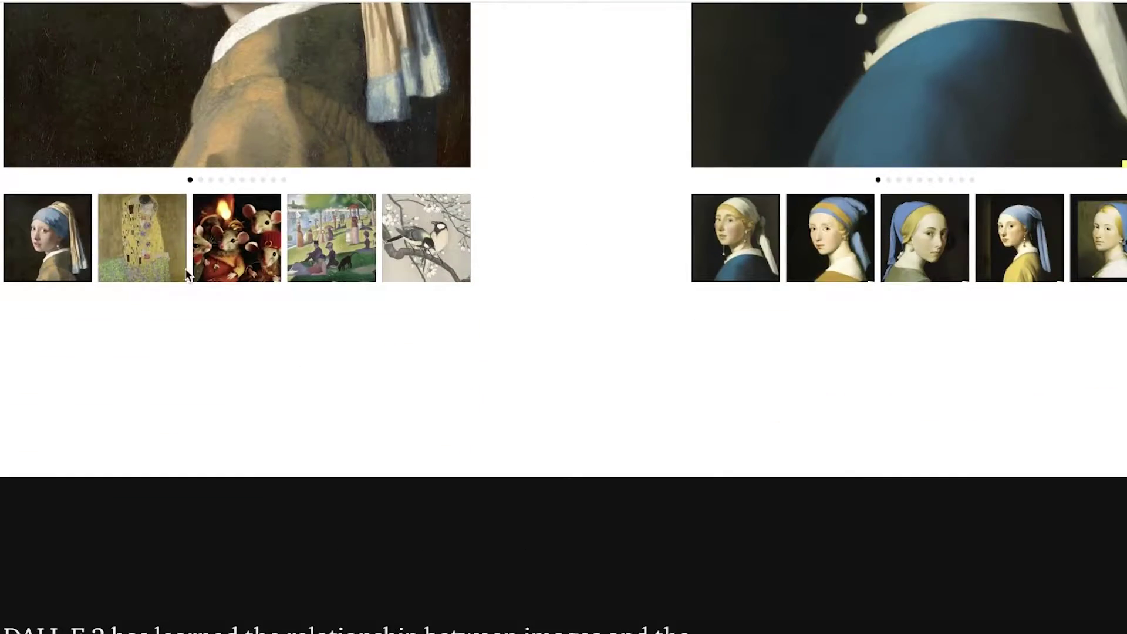
left_click(179, 267)
scroll(176, 270, "up", 3)
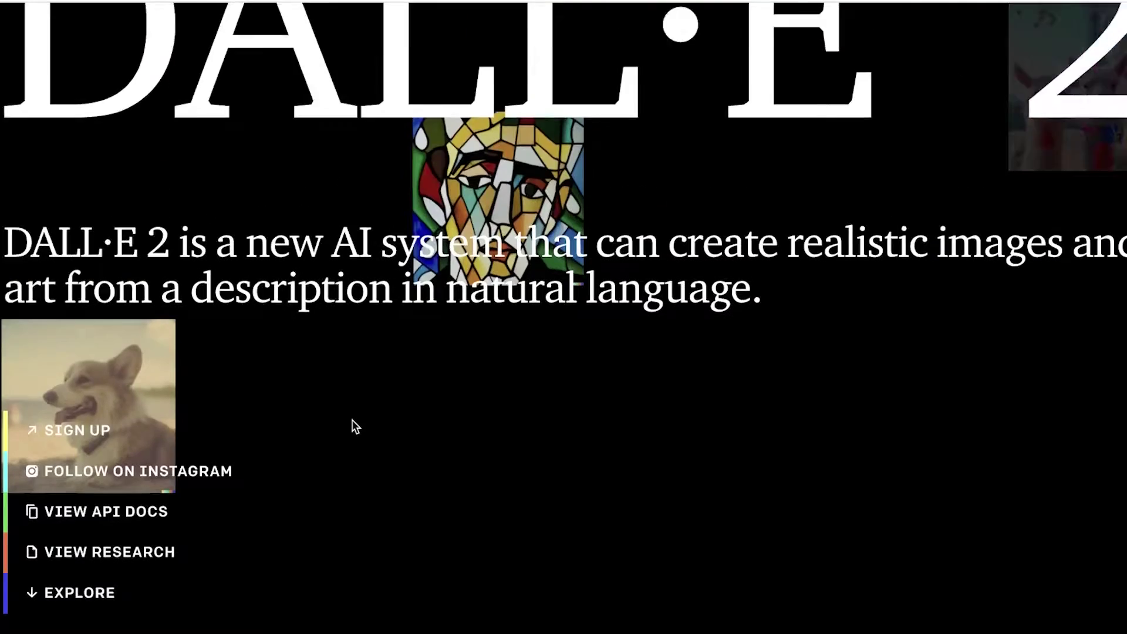
scroll(355, 426, "up", 5)
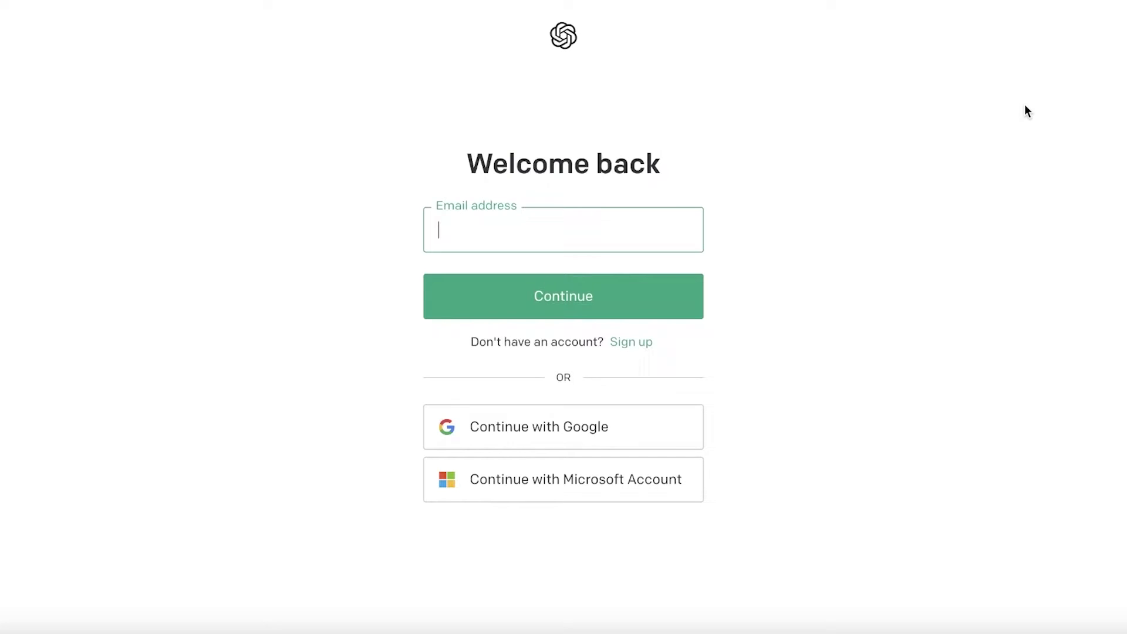
Sign in with the first Google account in the account chooser
left_click(516, 428)
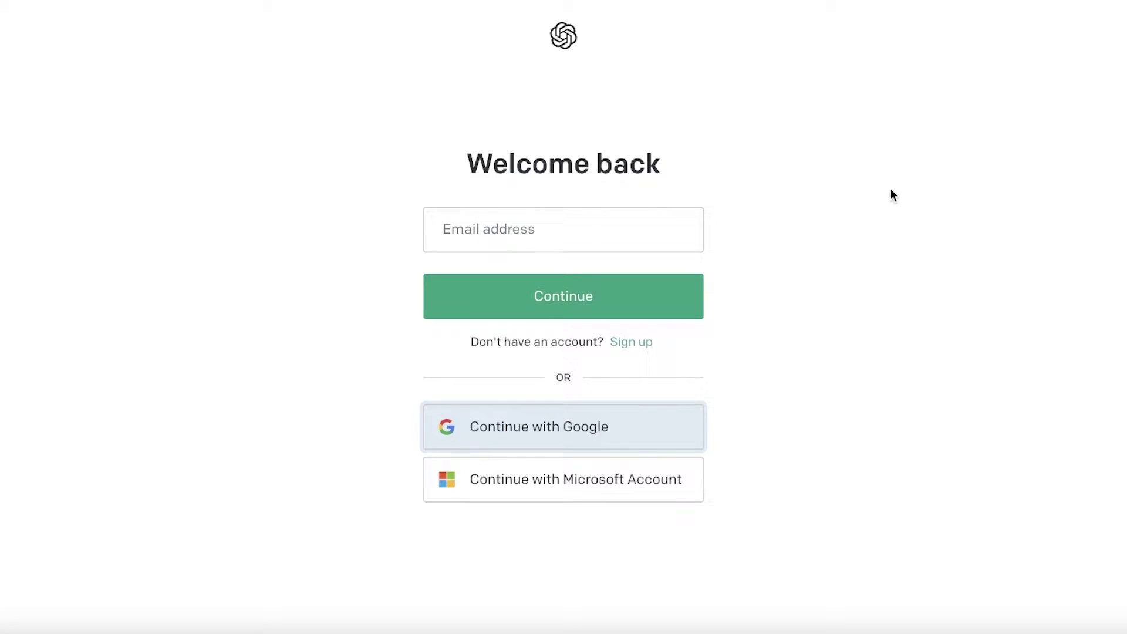
left_click(505, 327)
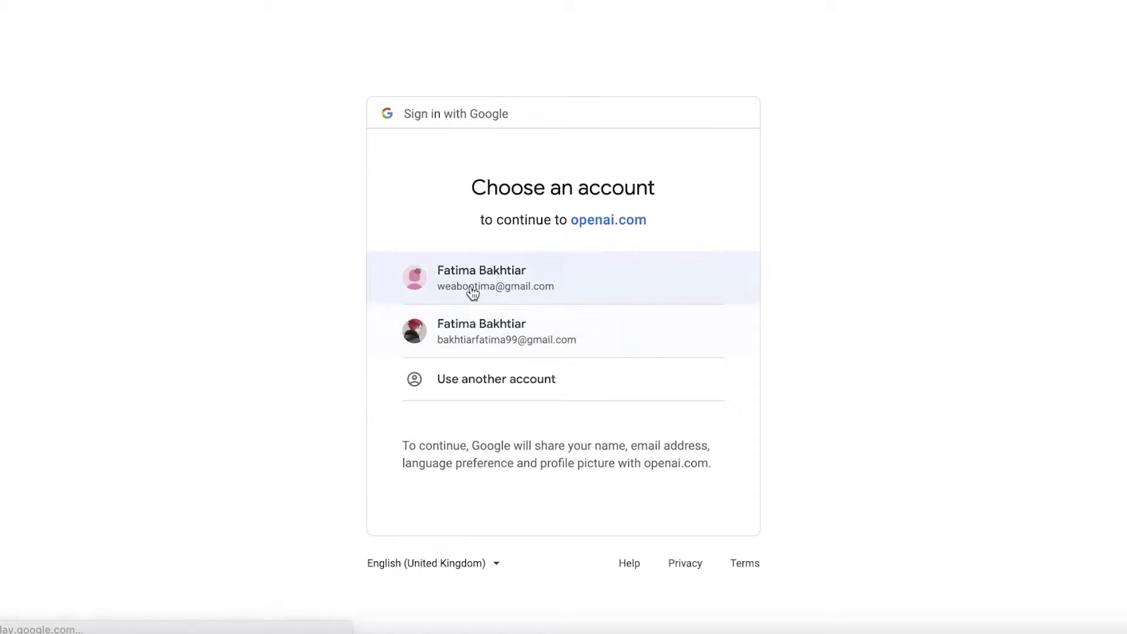
left_click(470, 289)
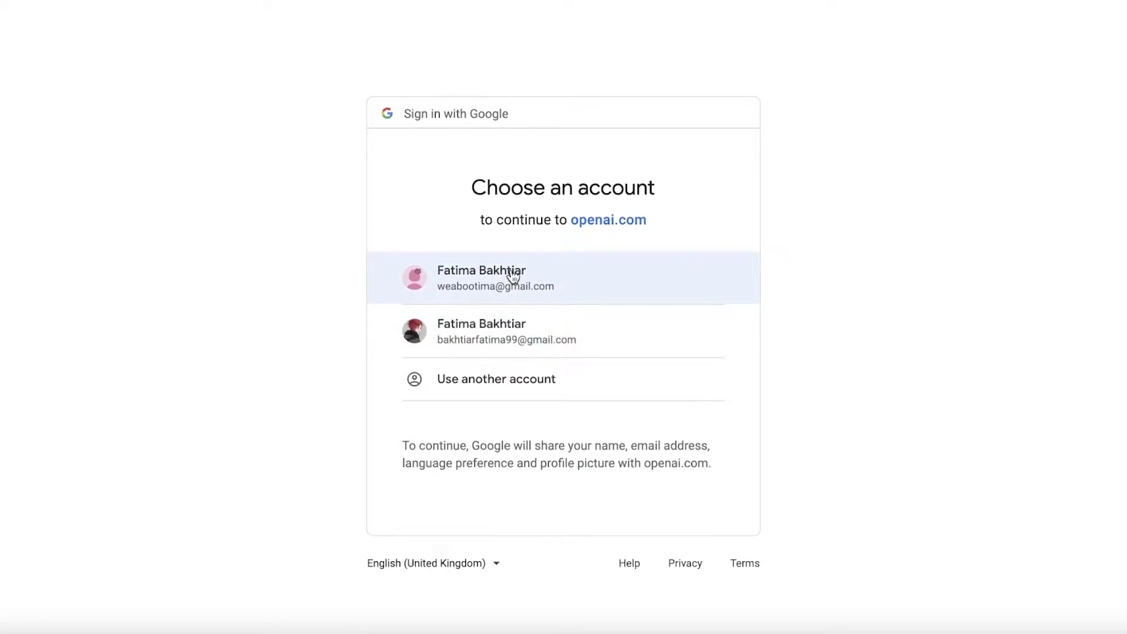
left_click(516, 280)
scroll(503, 132, "down", 6)
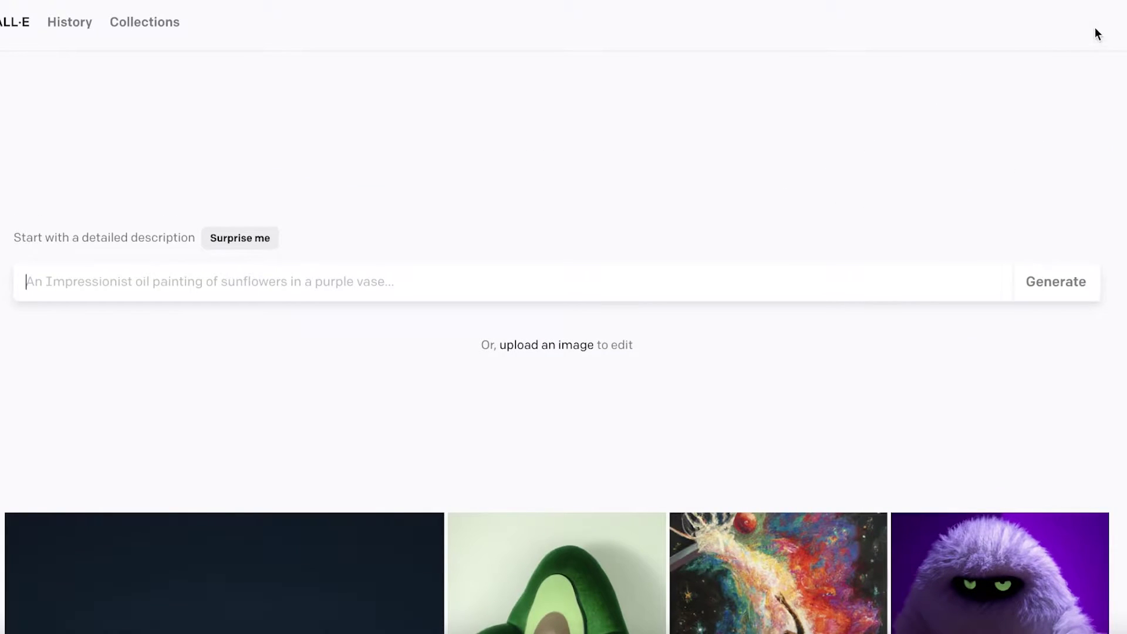
left_click(1109, 22)
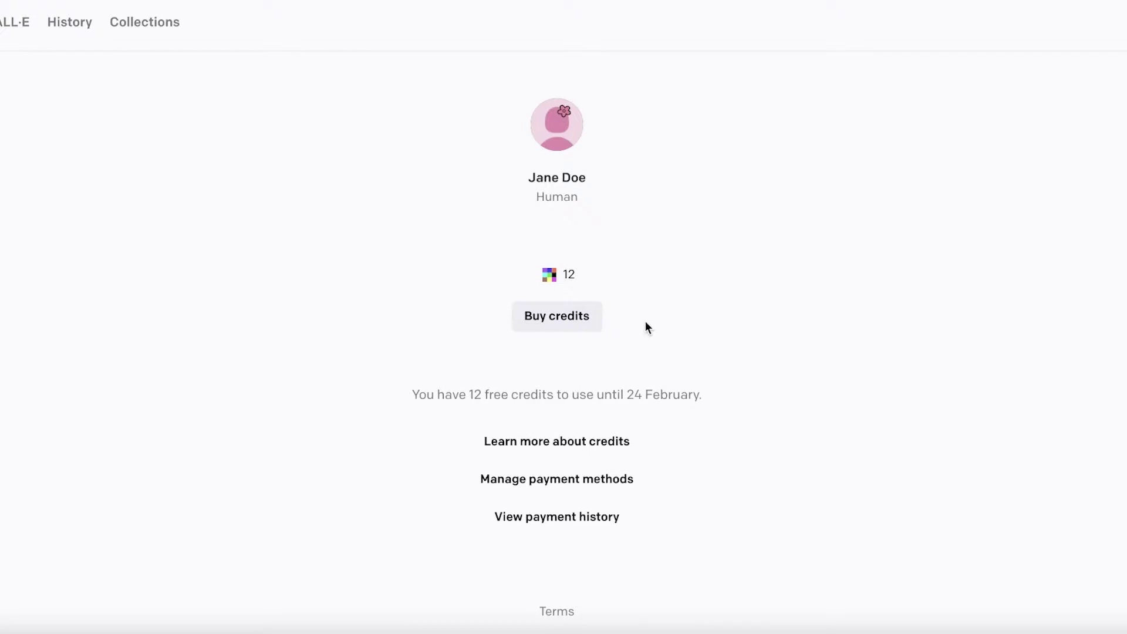
left_click(557, 316)
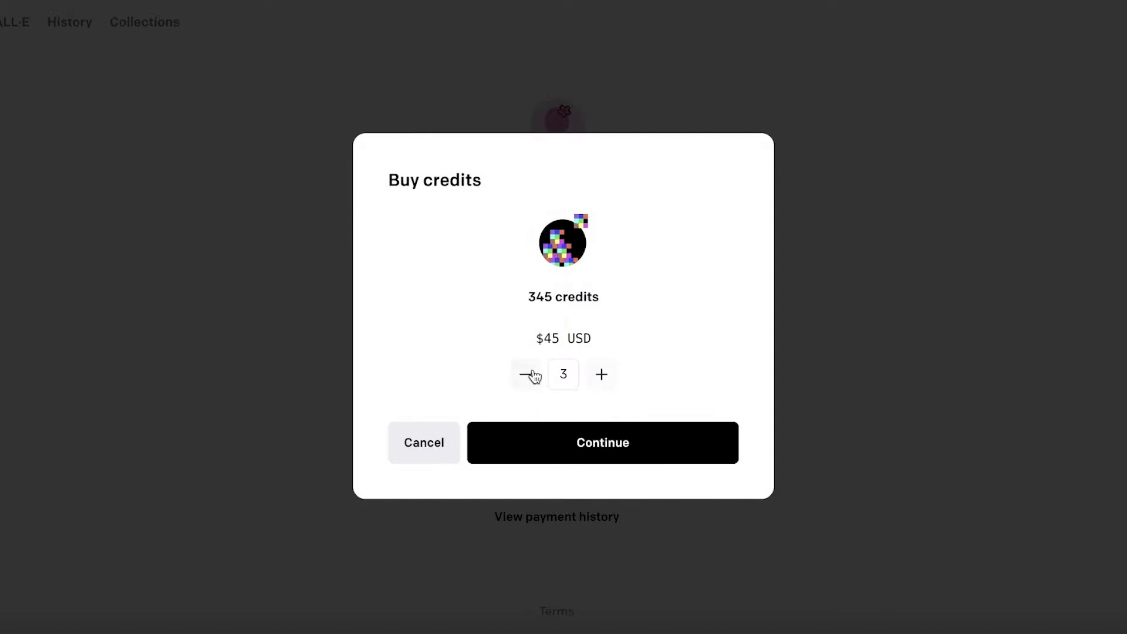
left_click(457, 434)
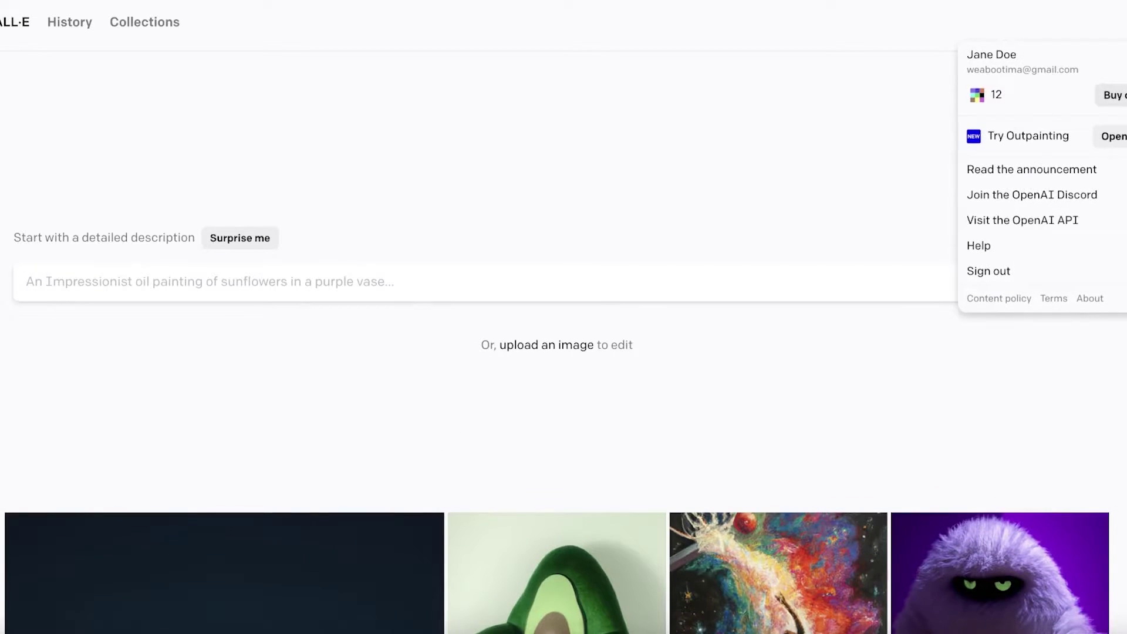
left_click(797, 117)
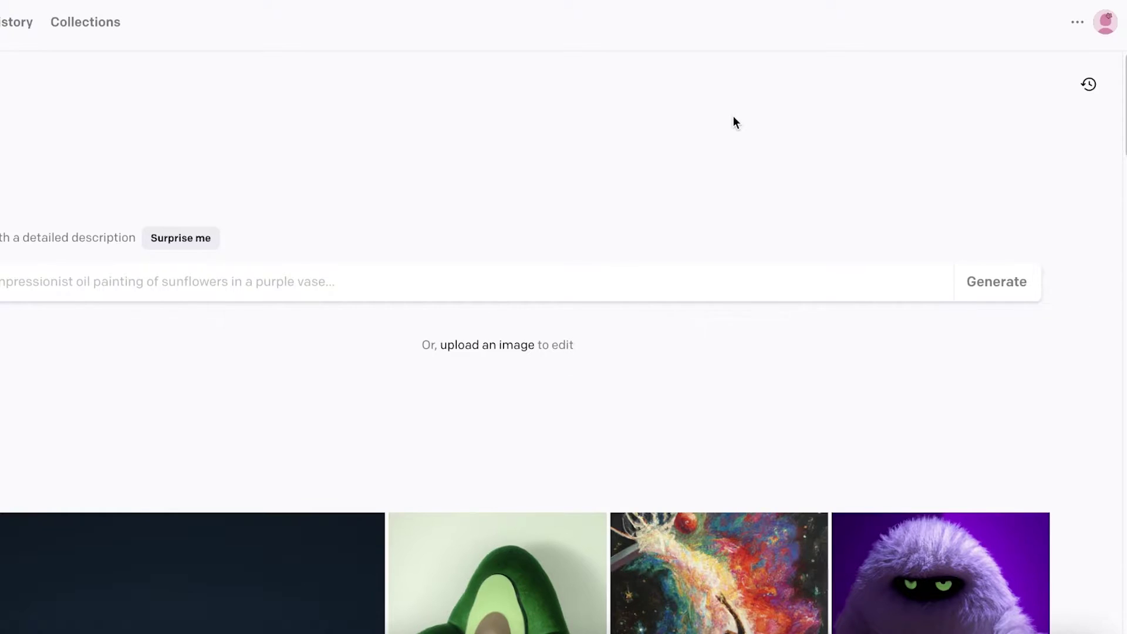
left_click(1106, 26)
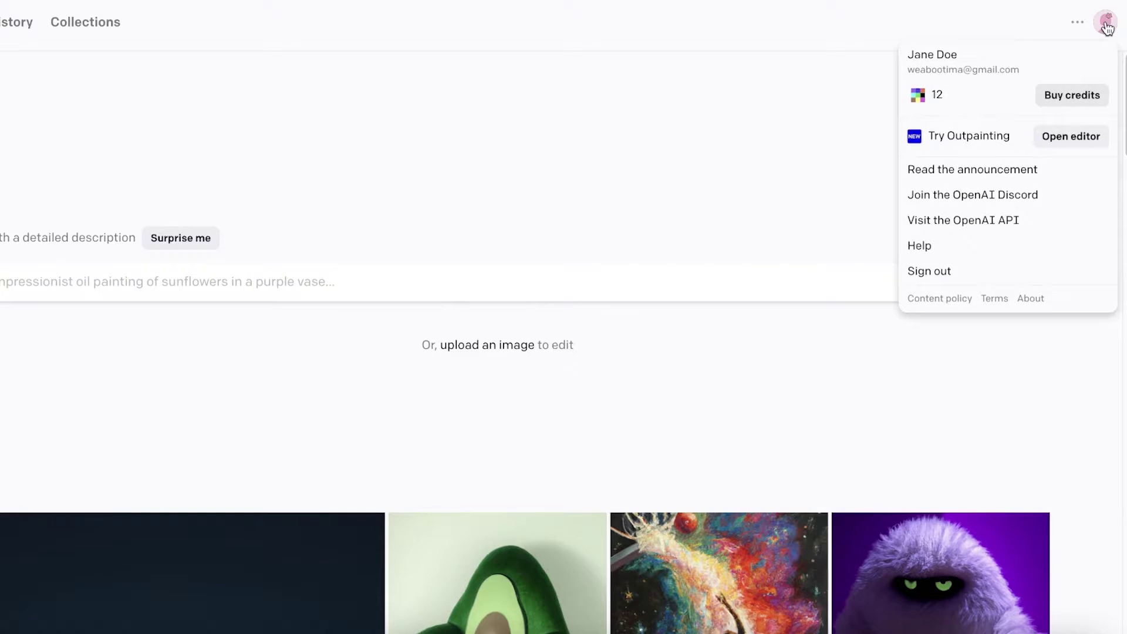
left_click(658, 132)
scroll(677, 146, "down", 6)
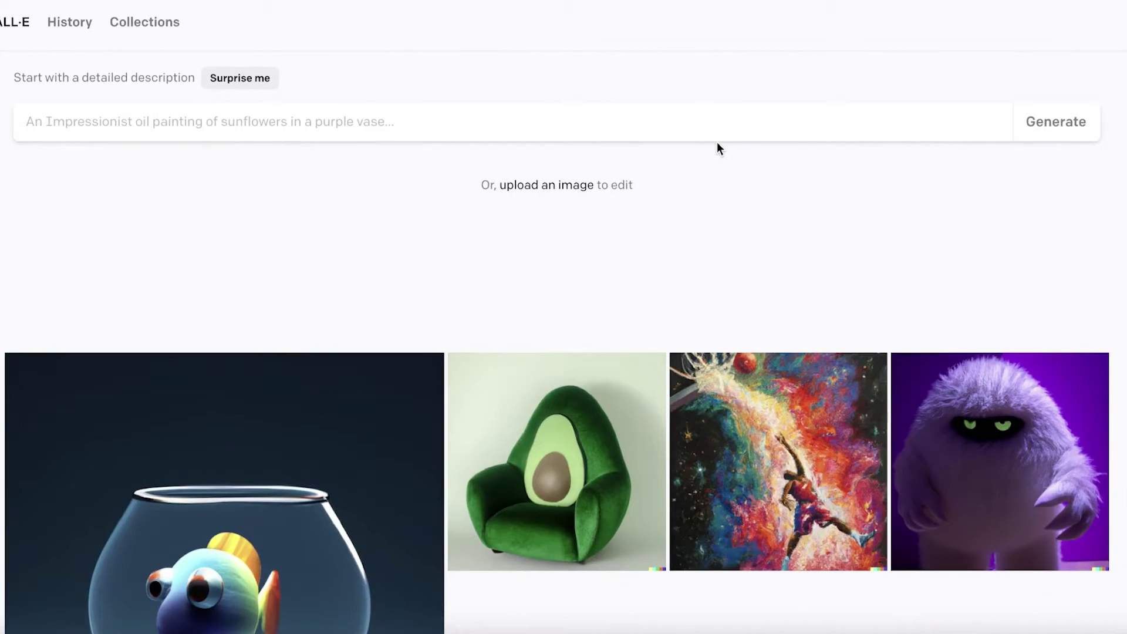
scroll(810, 216, "up", 3)
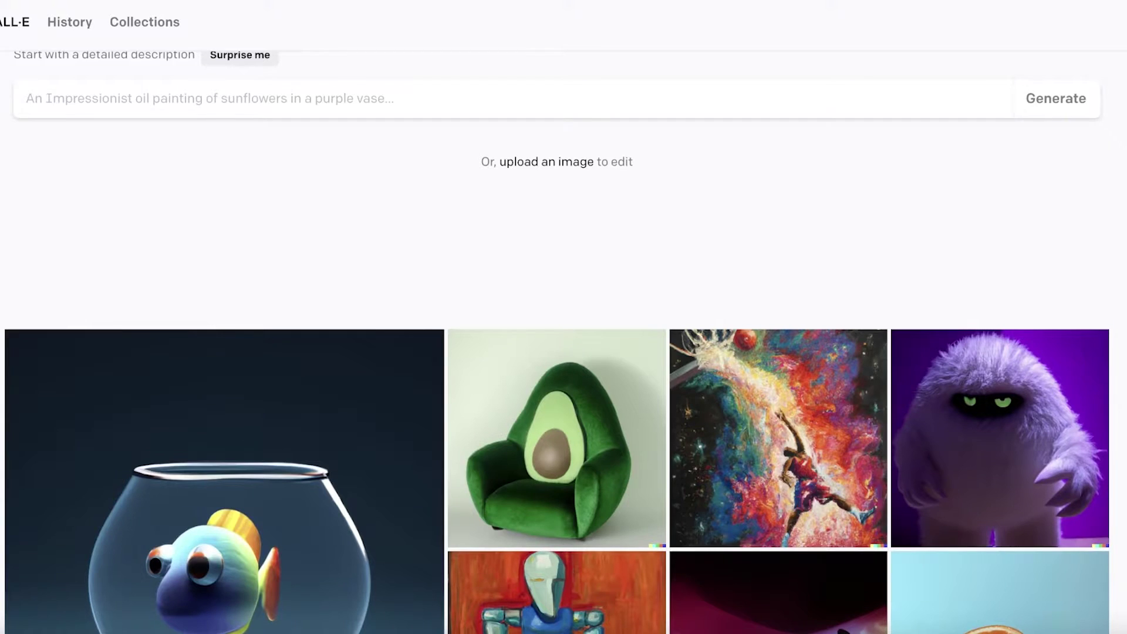
scroll(563, 352, "up", 3)
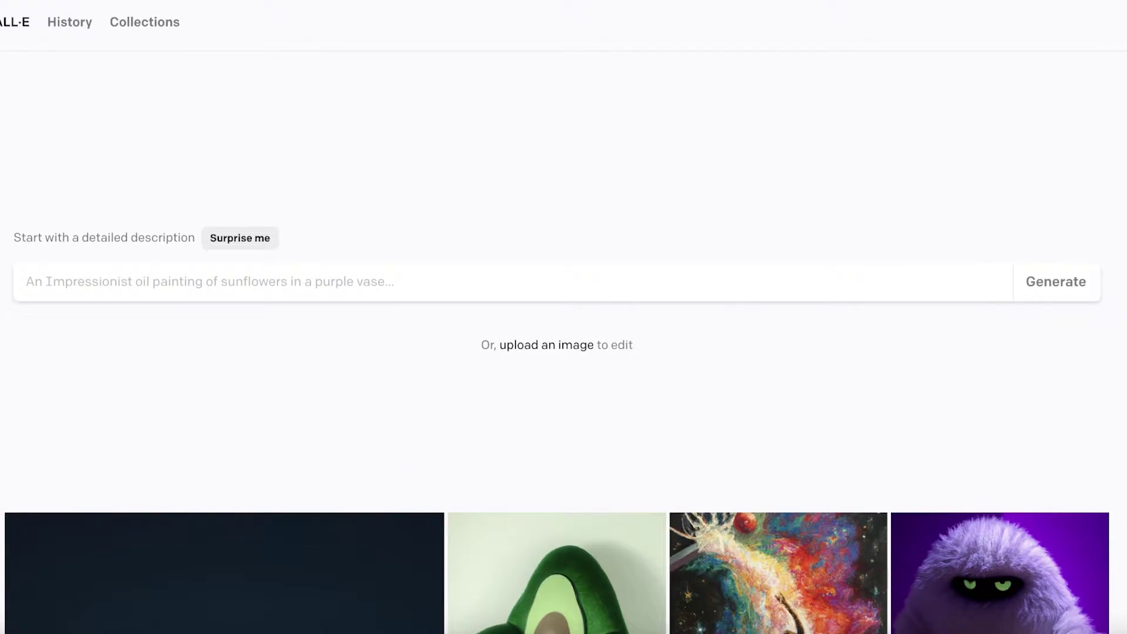
scroll(1037, 149, "down", 15)
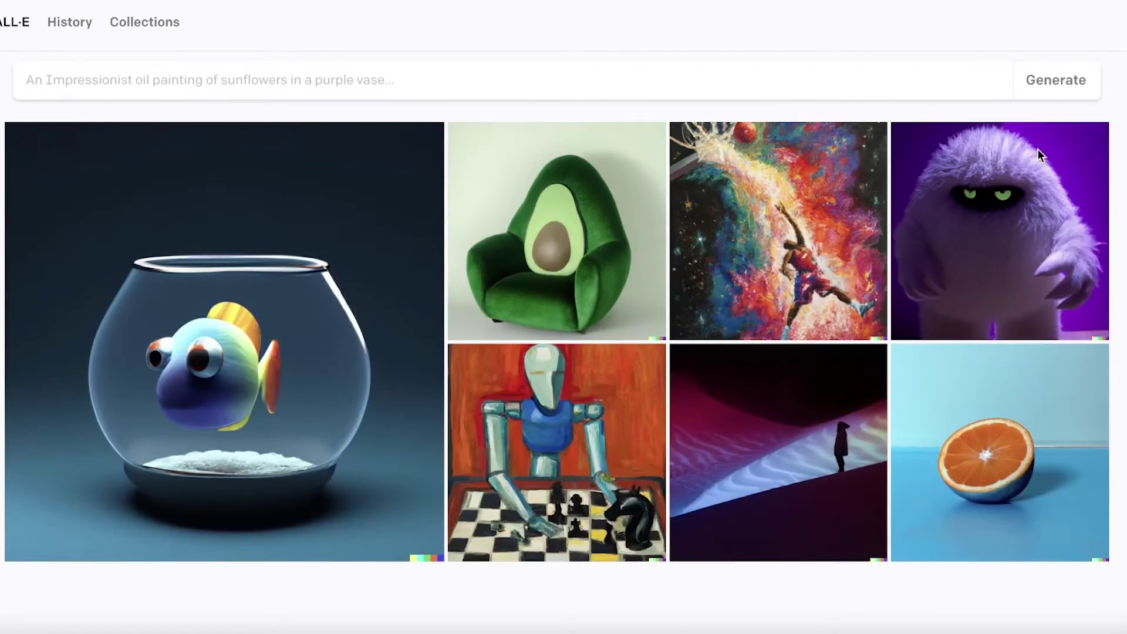
scroll(587, 305, "down", 12)
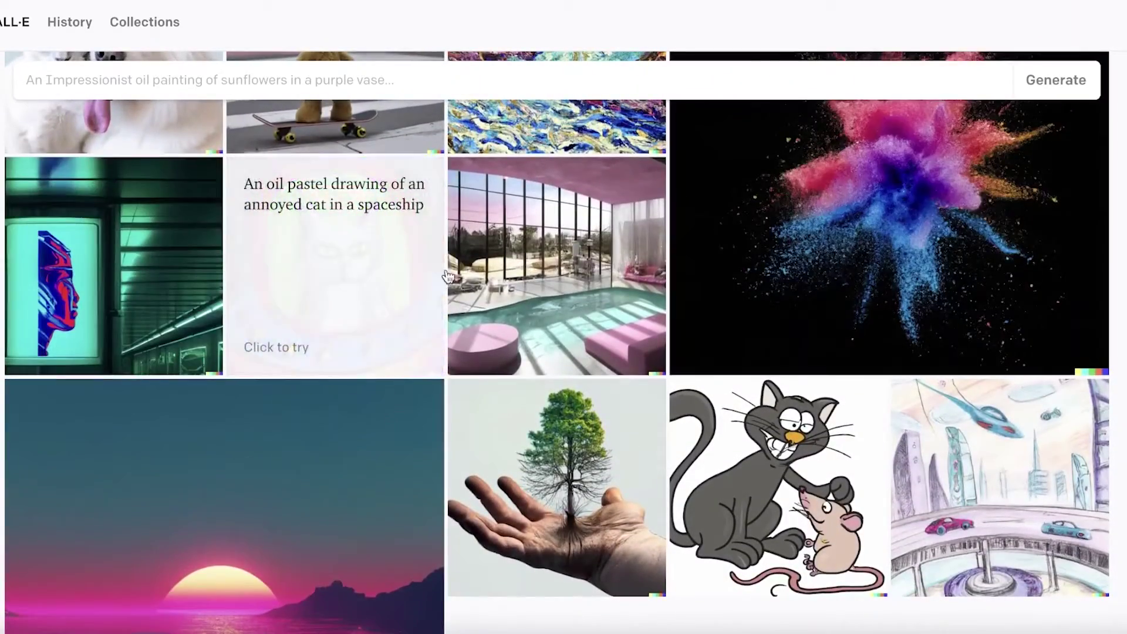
scroll(781, 251, "up", 3)
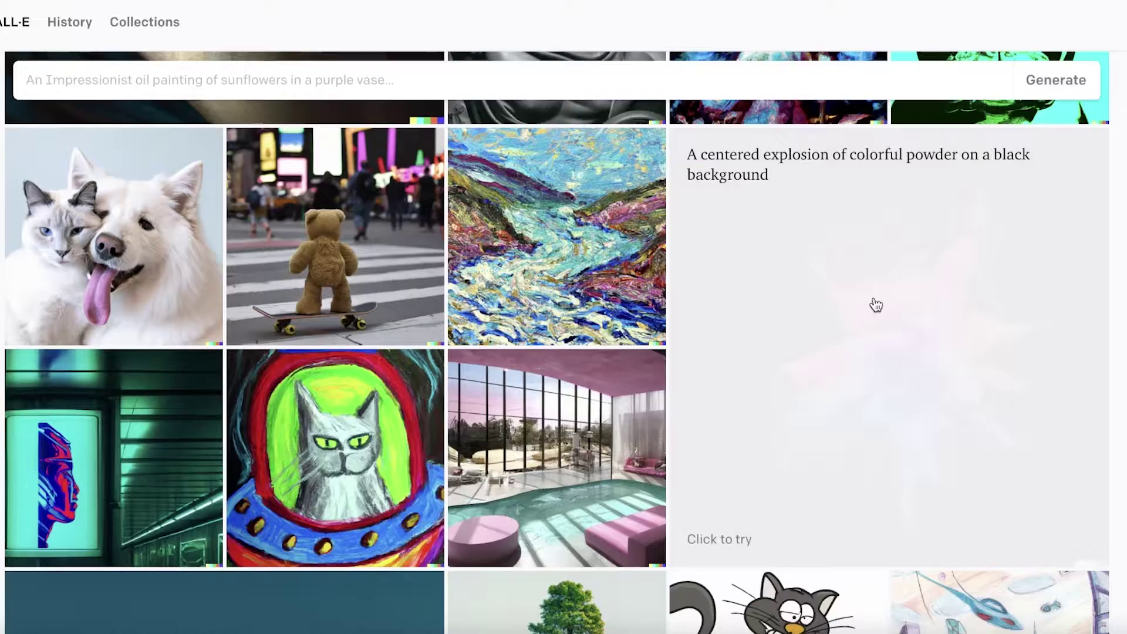
scroll(231, 293, "up", 13)
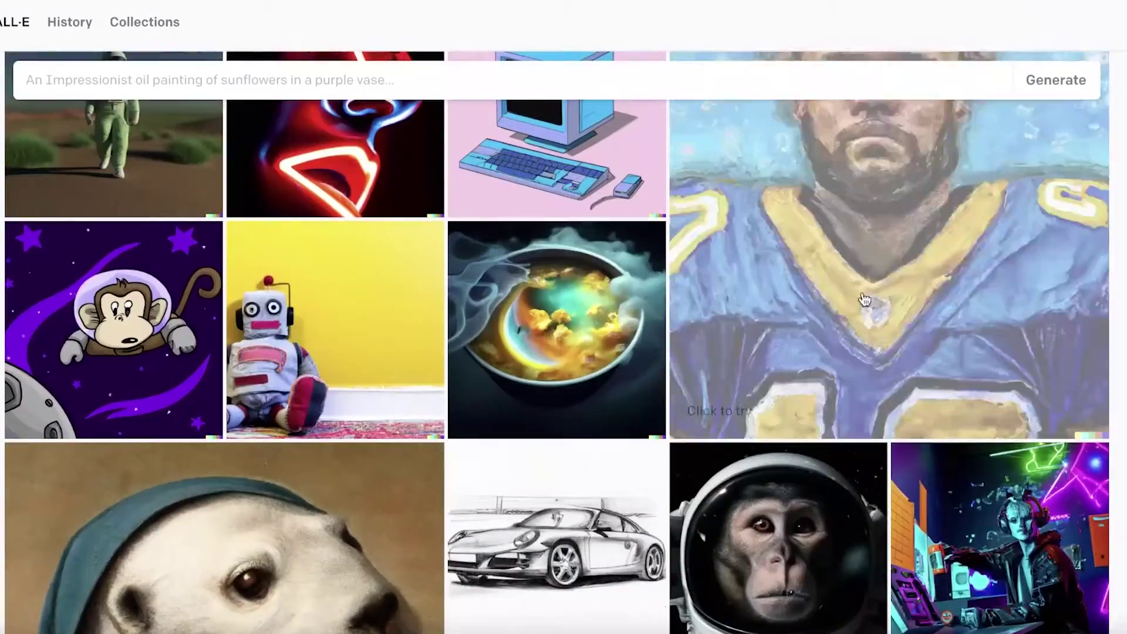
scroll(231, 293, "down", 8)
scroll(78, 260, "up", 13)
scroll(78, 260, "down", 3)
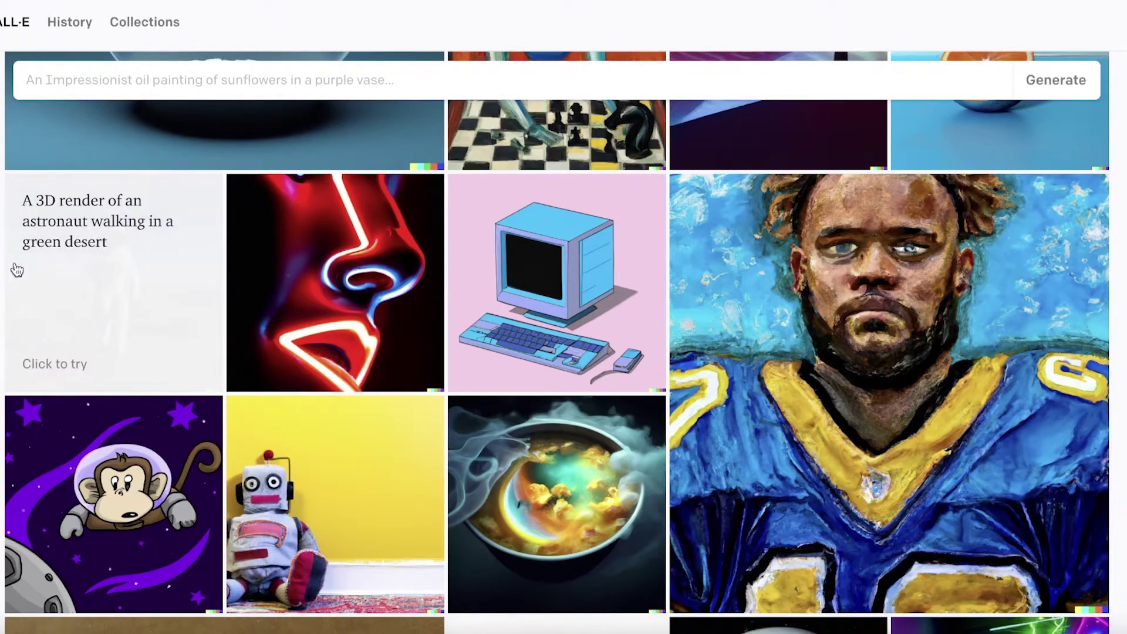
scroll(105, 256, "down", 15)
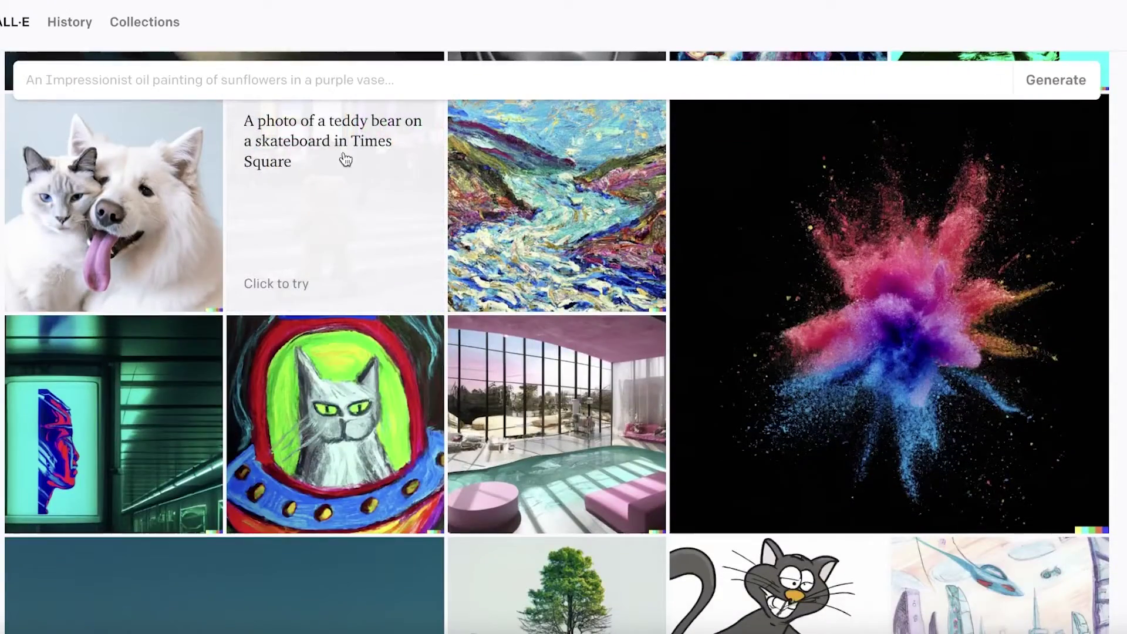
scroll(352, 235, "up", 20)
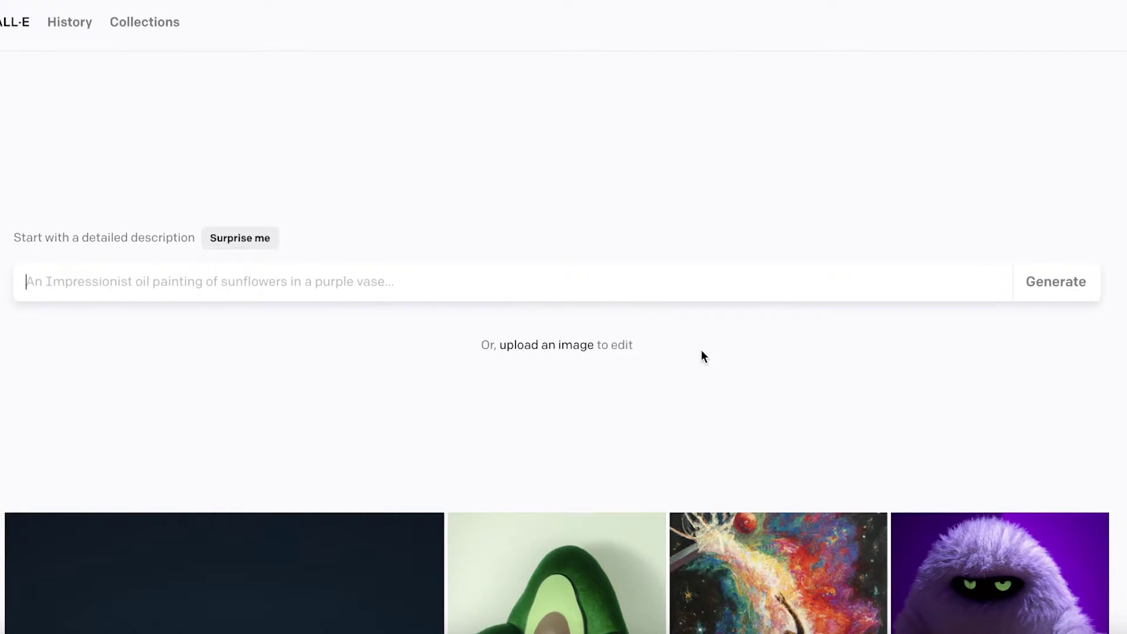
Use Surprise me for a pencil-and-watercolor lonely robot with a balloon prompt and generate four images
left_click(262, 239)
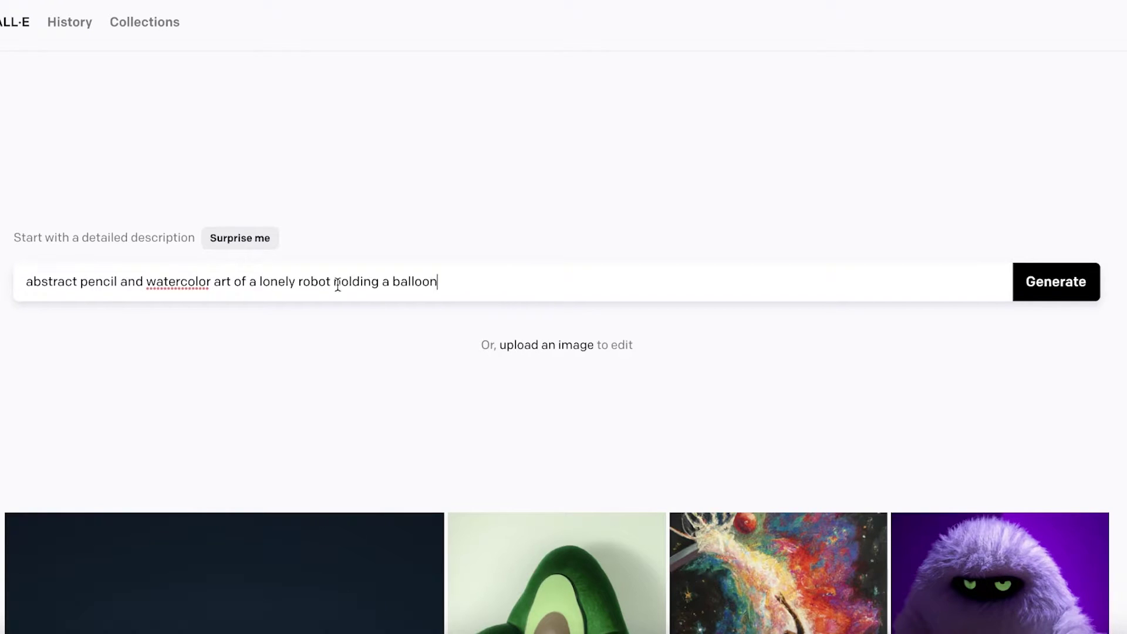
left_click(1033, 294)
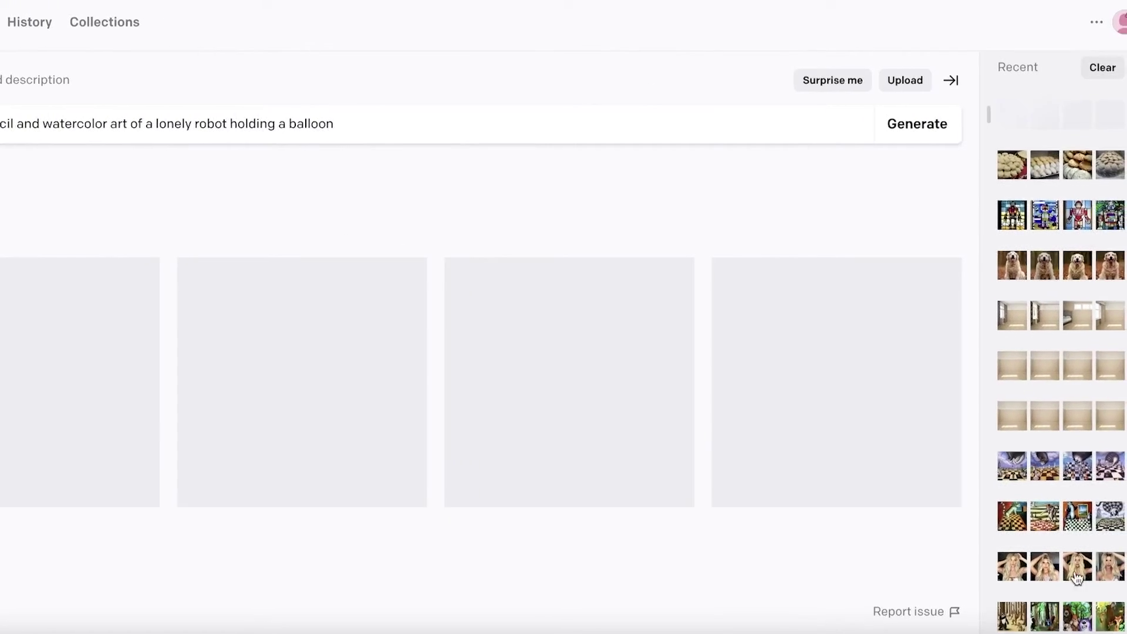
scroll(1091, 410, "down", 3)
scroll(1015, 382, "down", 3)
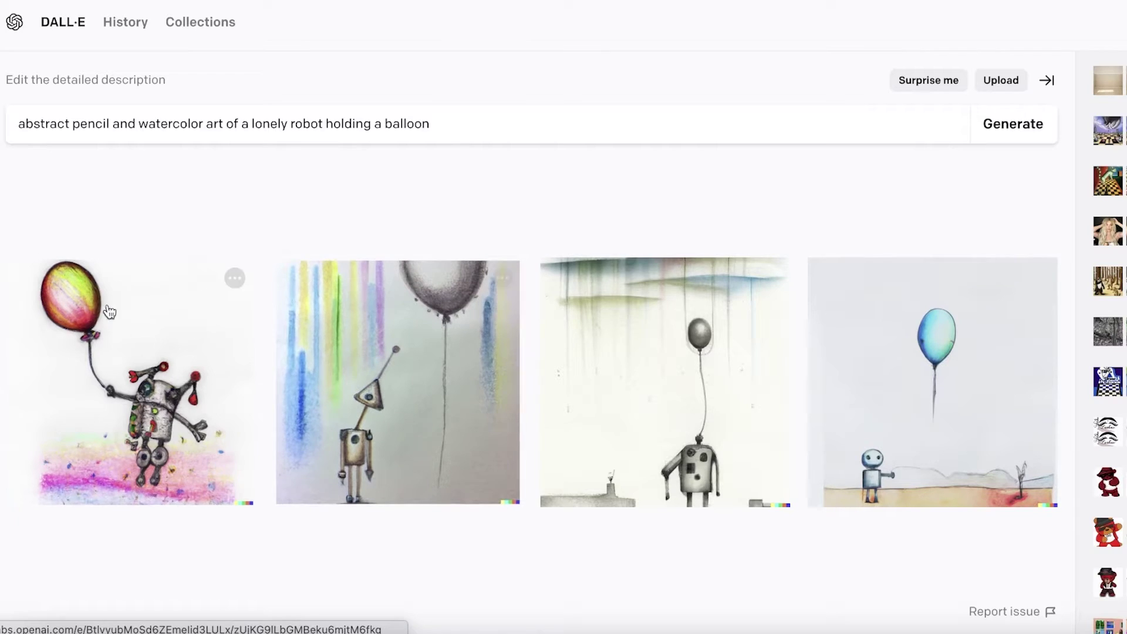
Reopen the red furry gangster teddy bear set, then an earlier photo variations set from Recent
scroll(1108, 340, "down", 2)
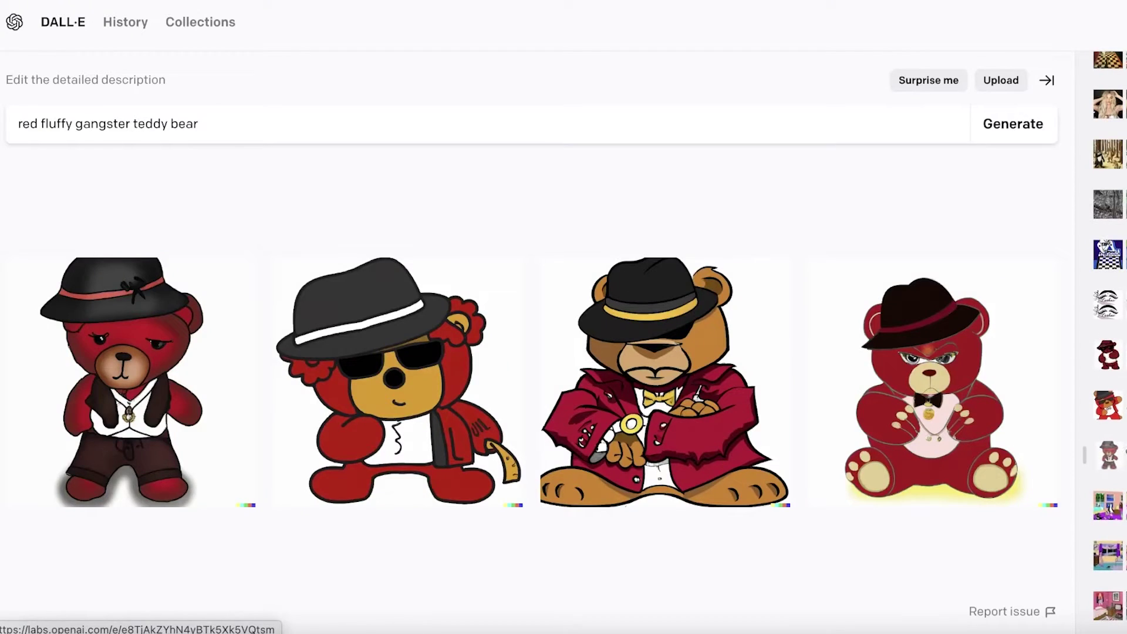
left_click(1108, 455)
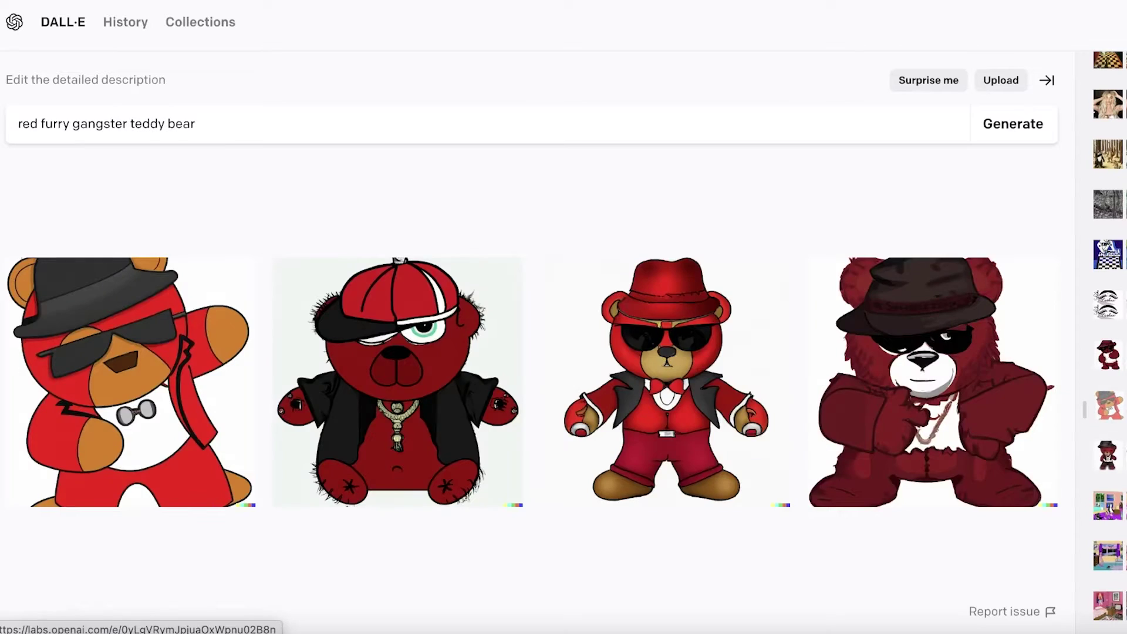
left_click(1108, 355)
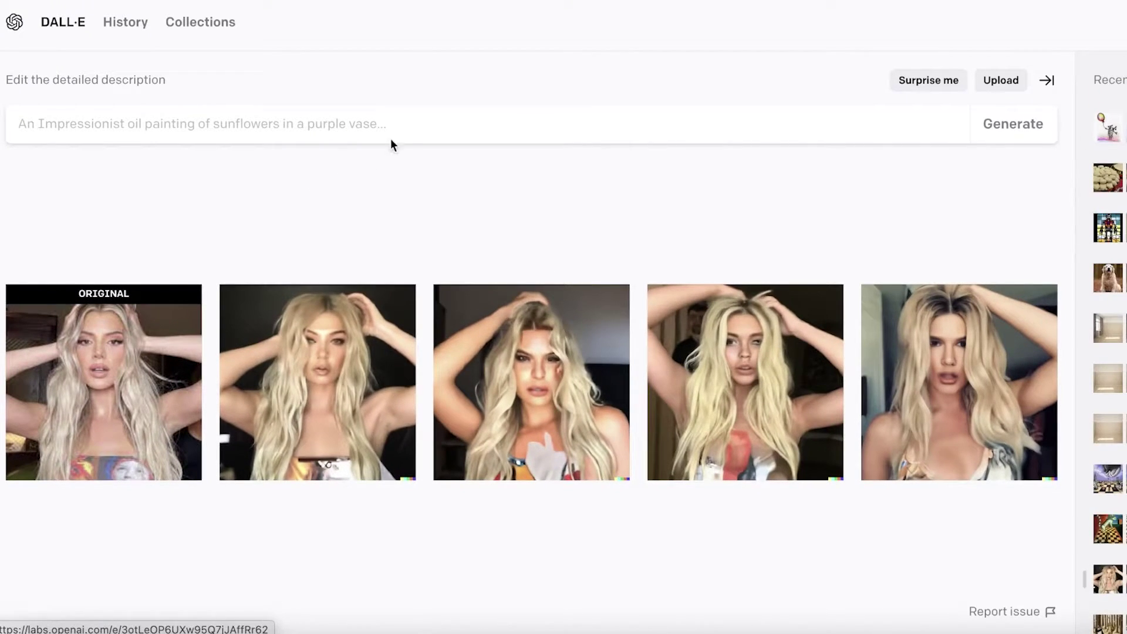
Upload sakehero.webp from the Downloads folder
left_click(1000, 80)
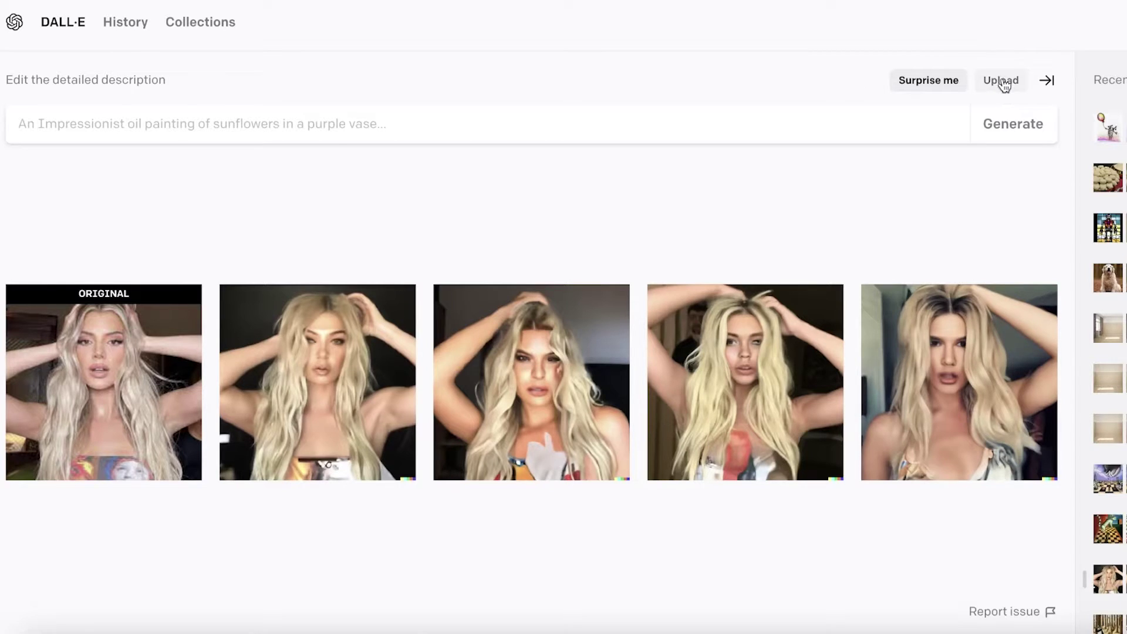
left_click(320, 223)
left_click(314, 247)
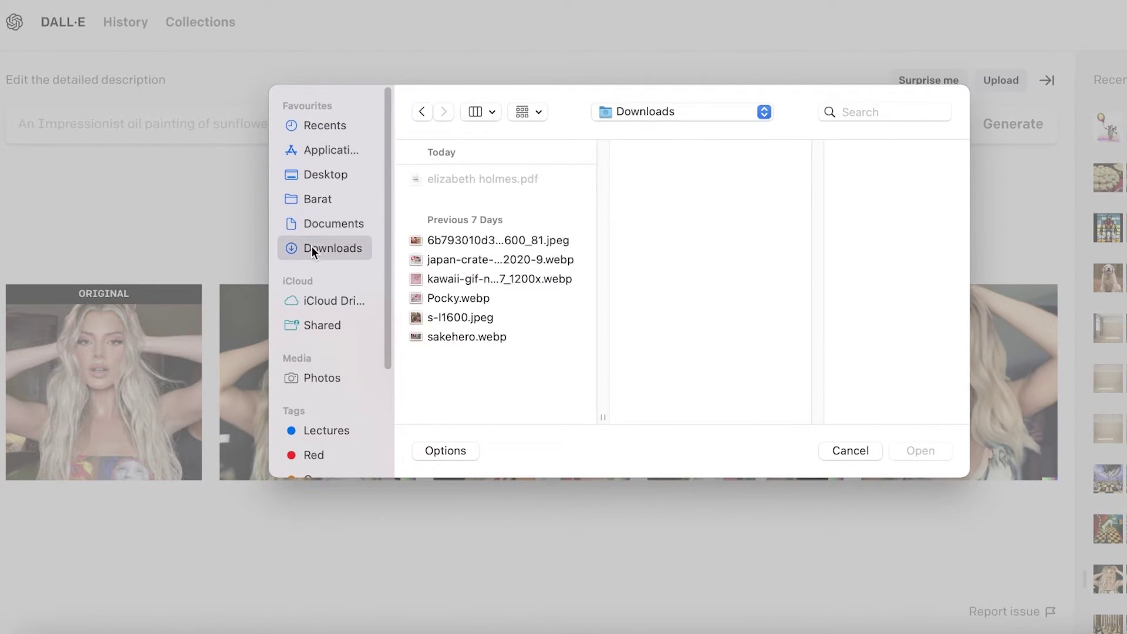
left_click(464, 278)
left_click(458, 253)
left_click(459, 245)
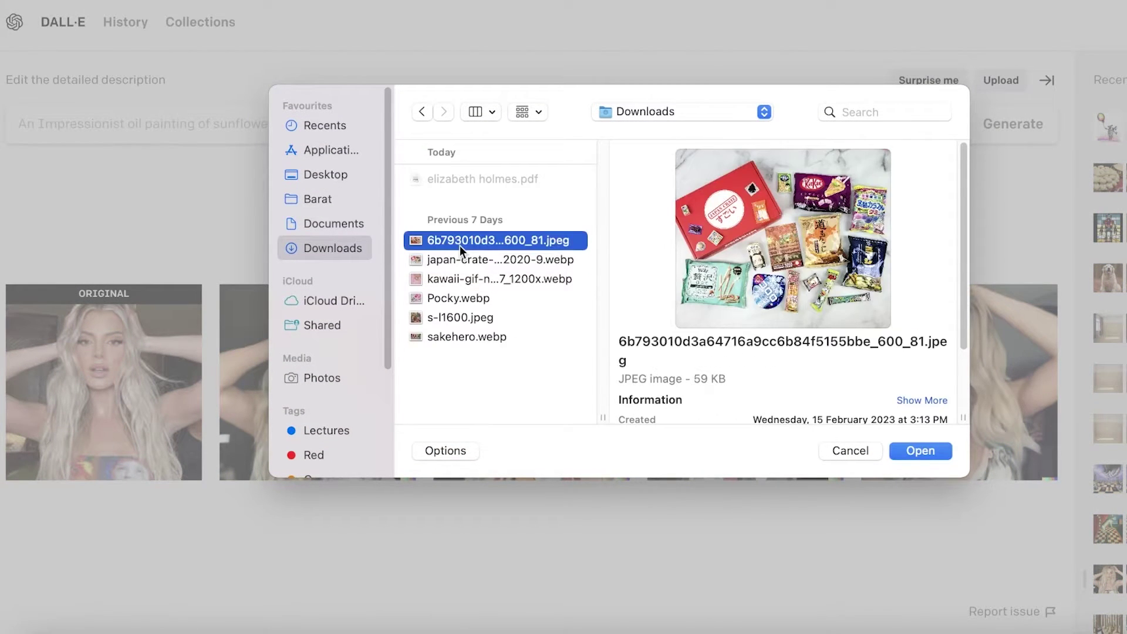
left_click(467, 318)
left_click(463, 337)
double_click(463, 338)
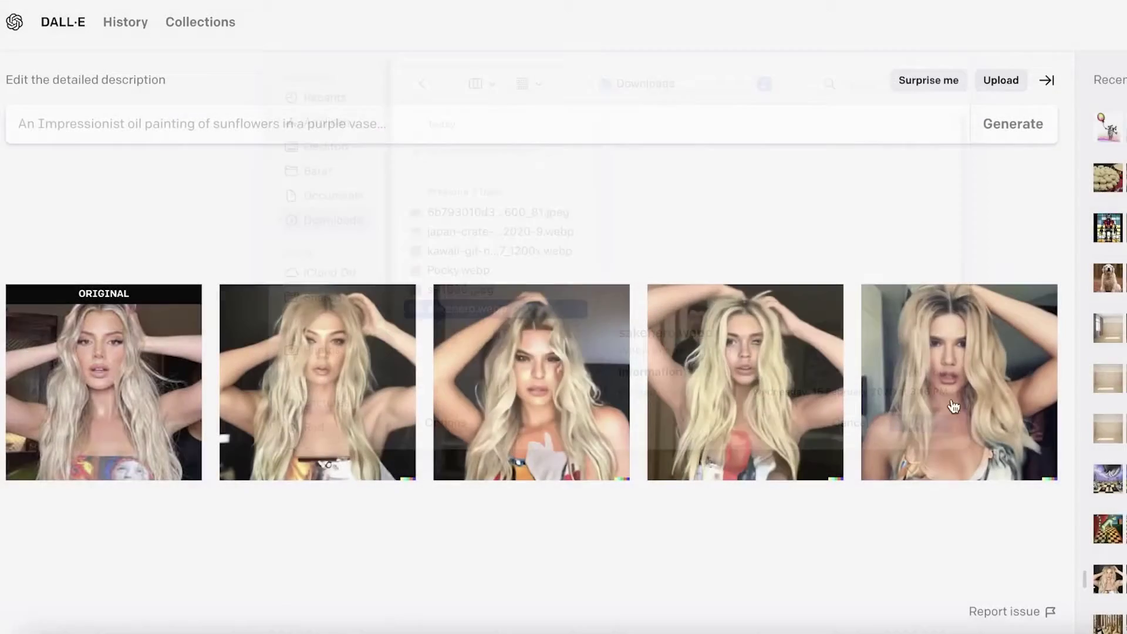
Confirm the crop, generate variations of the sake photo, and dismiss the credits notice
left_click(705, 432)
left_click(607, 511)
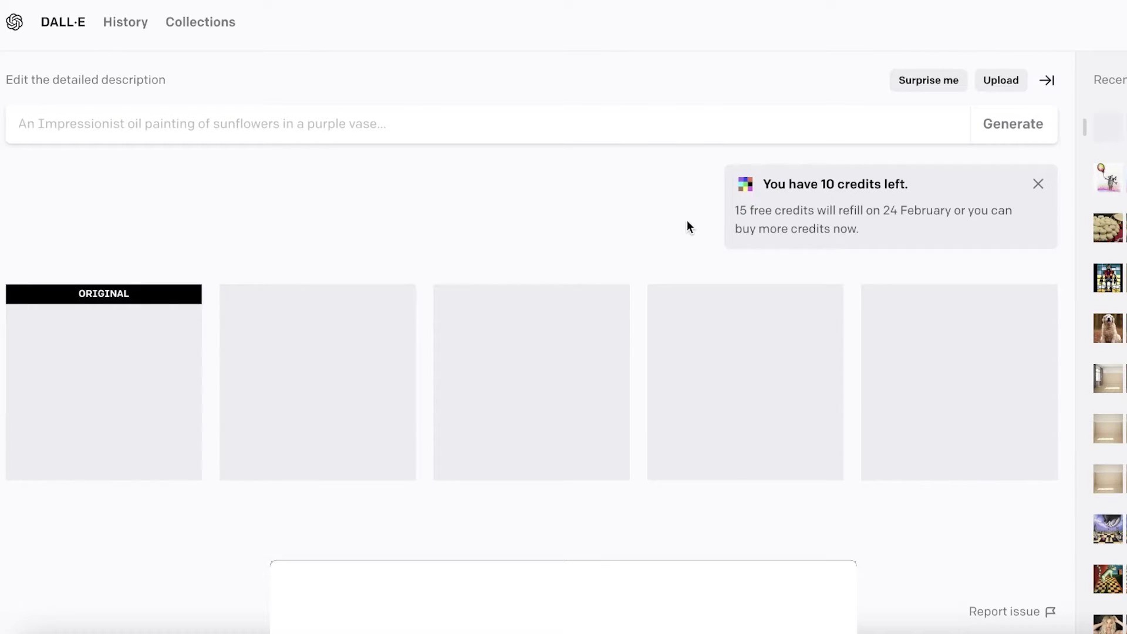
left_click(1037, 184)
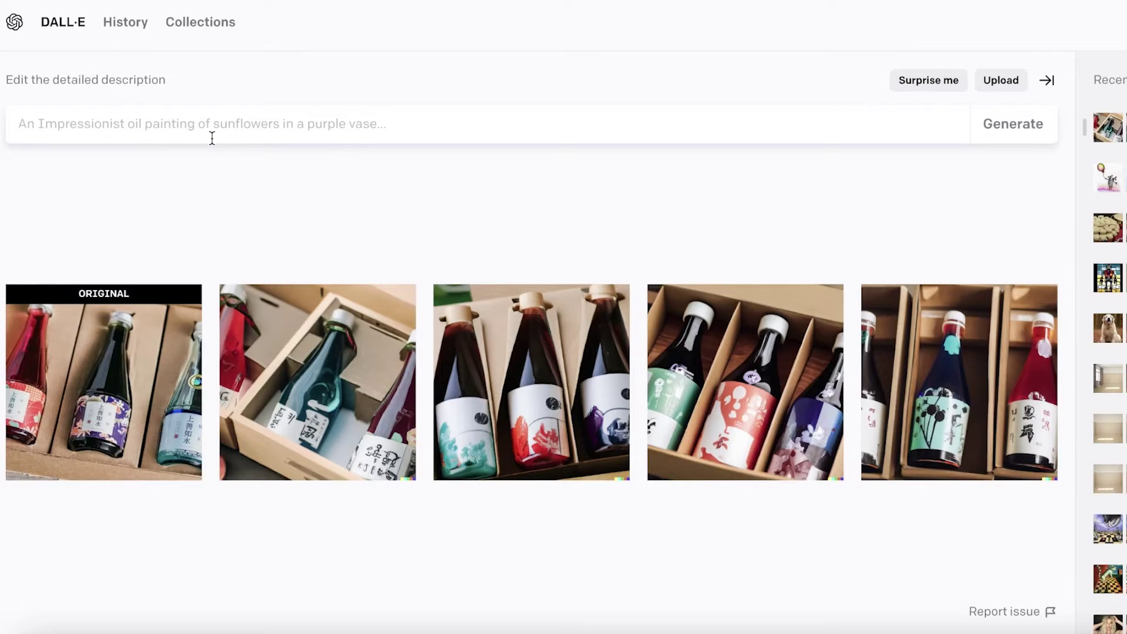
Submit the prompt 'logo for a real estate company' to get four house-motif logos
key("Return")
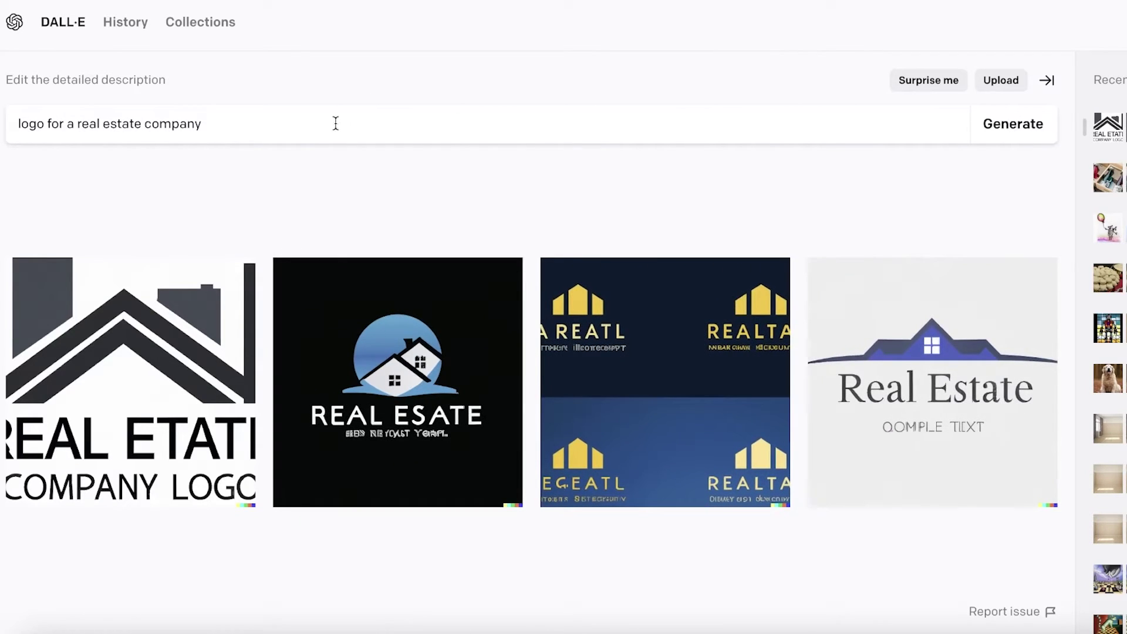
From the home page, generate images for 'a skeleton wearing a pink hoodie working in a fast food restaurant'
left_click(45, 26)
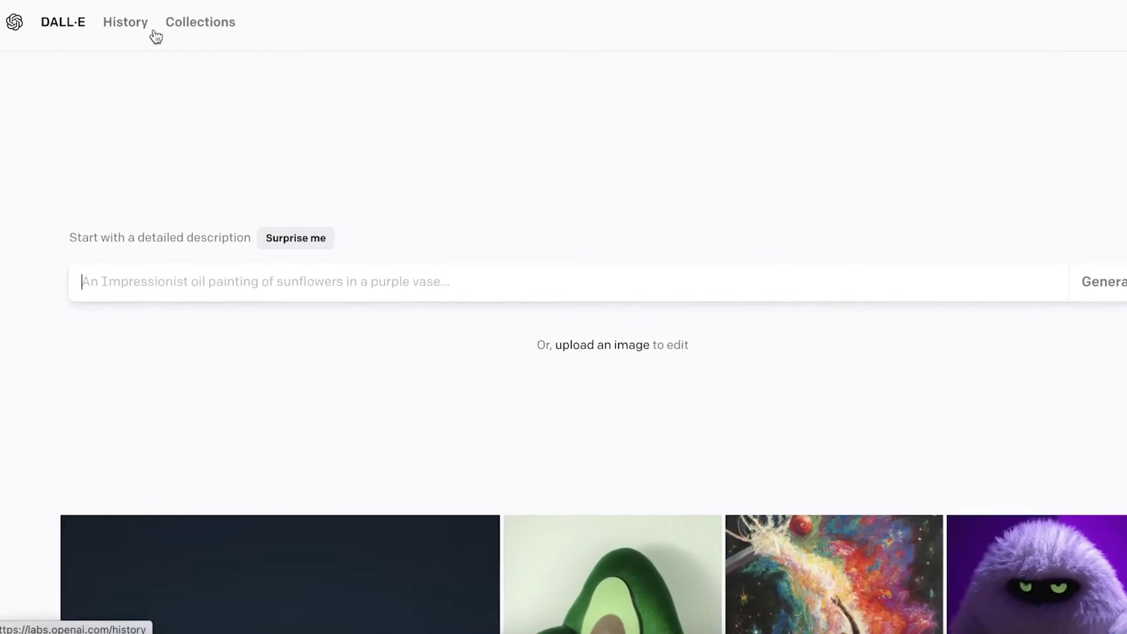
left_click(174, 276)
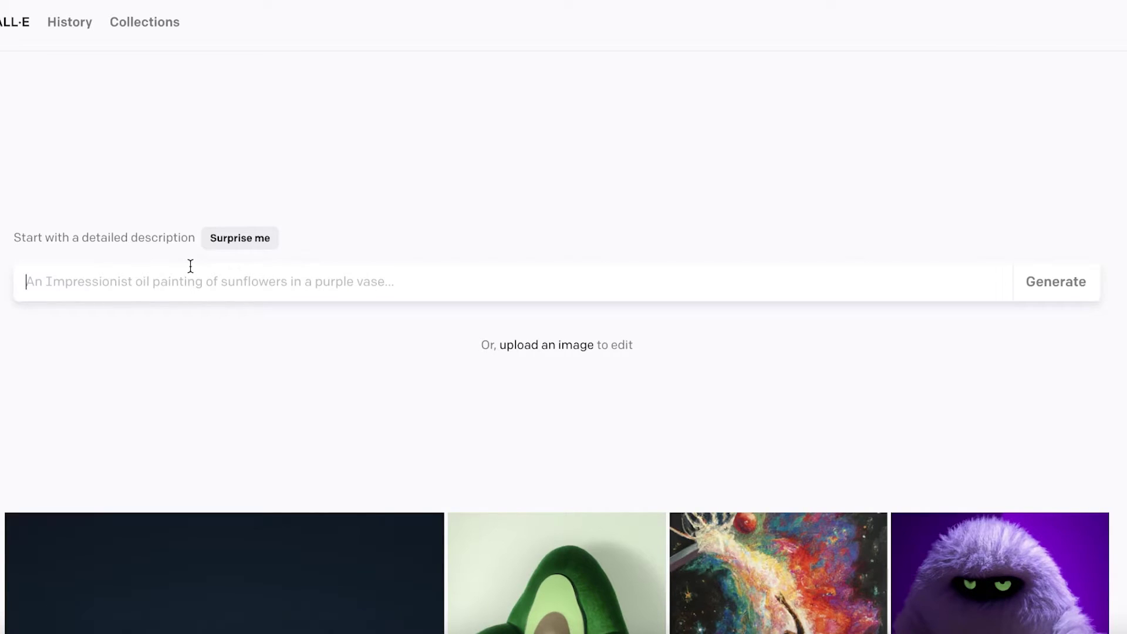
type("a skeleton wearing a pink hoodie working in a fast food restaurant")
left_click(1053, 280)
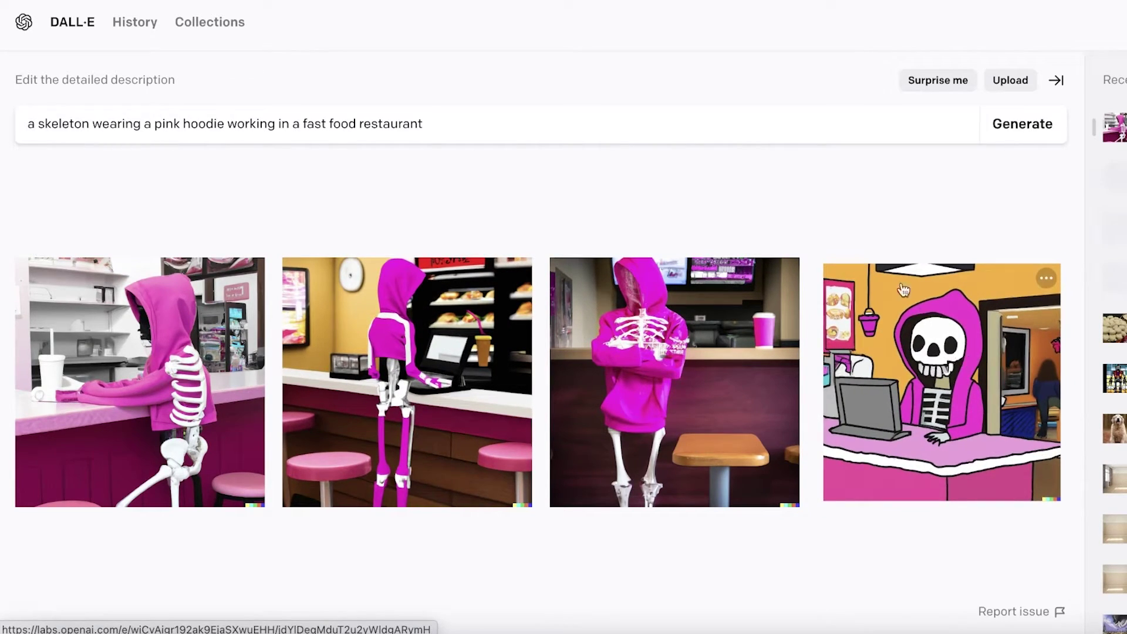
Open the second skeleton image on its own page, download it, and return to the results
left_click(511, 273)
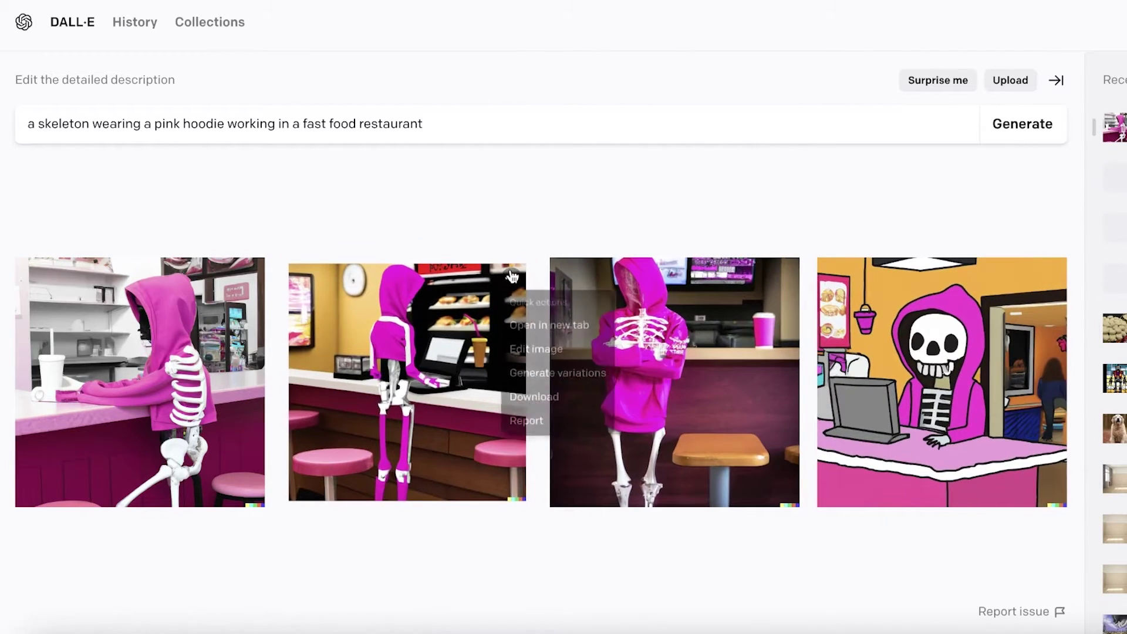
left_click(534, 327)
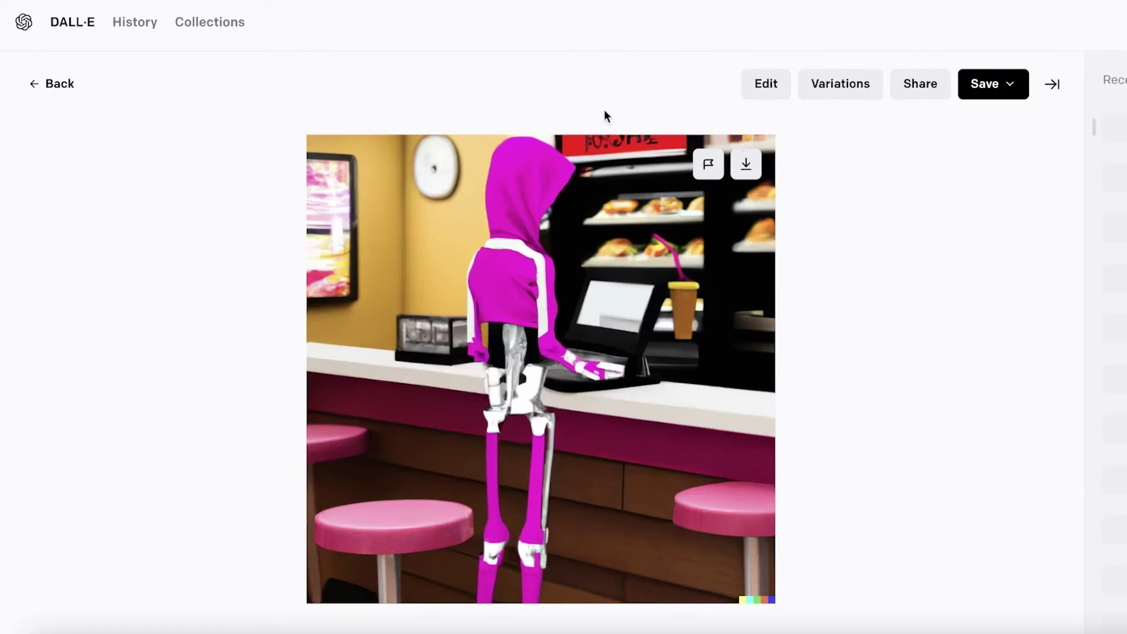
left_click(746, 163)
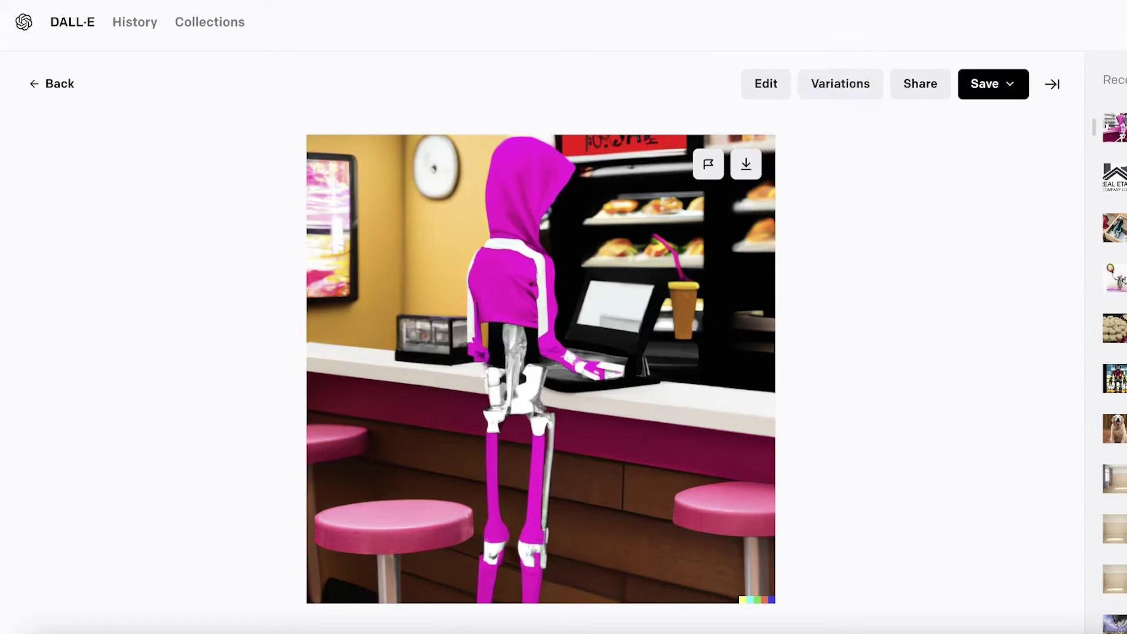
key("Escape")
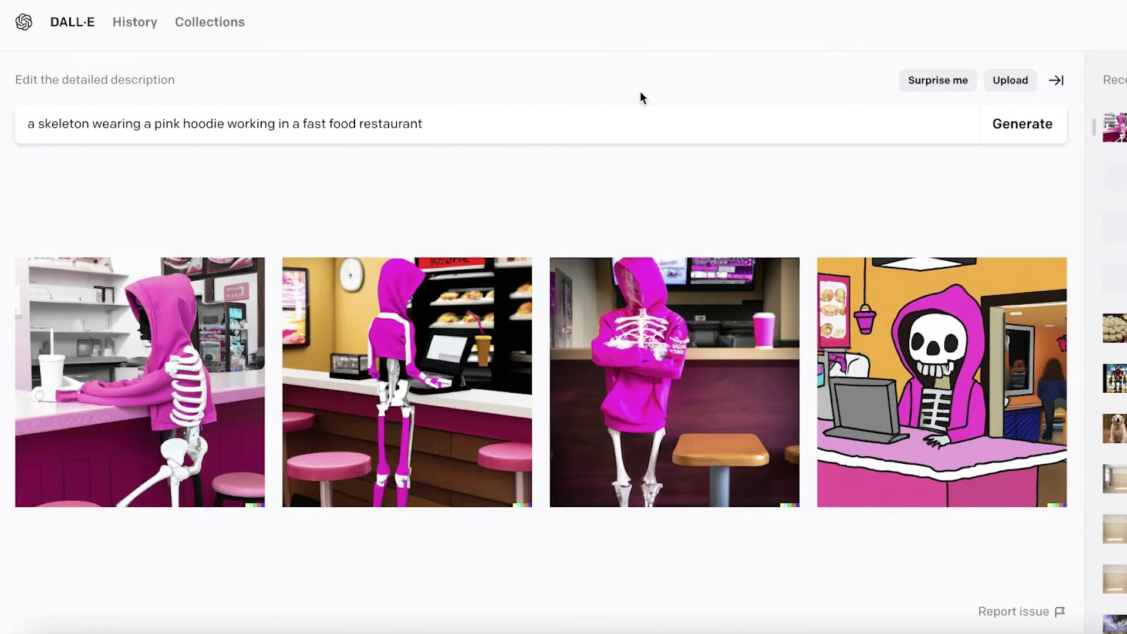
Replace the skeleton prompt with 'a cute fluffy animal hugging a dog in 720x720p' and generate
left_click(625, 114)
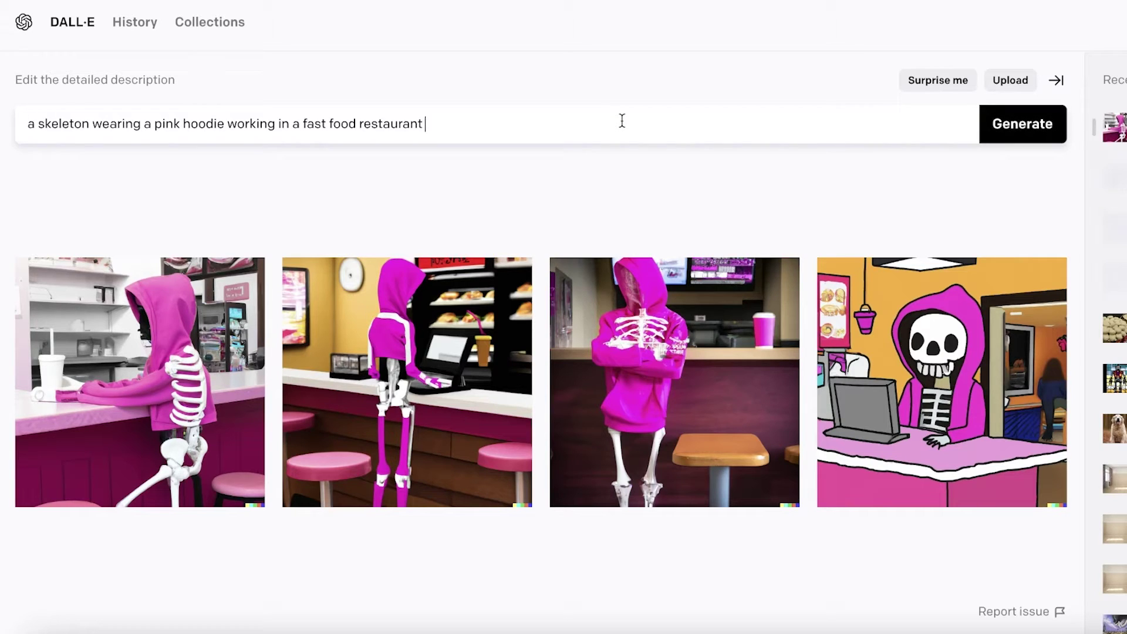
key("ctrl+a")
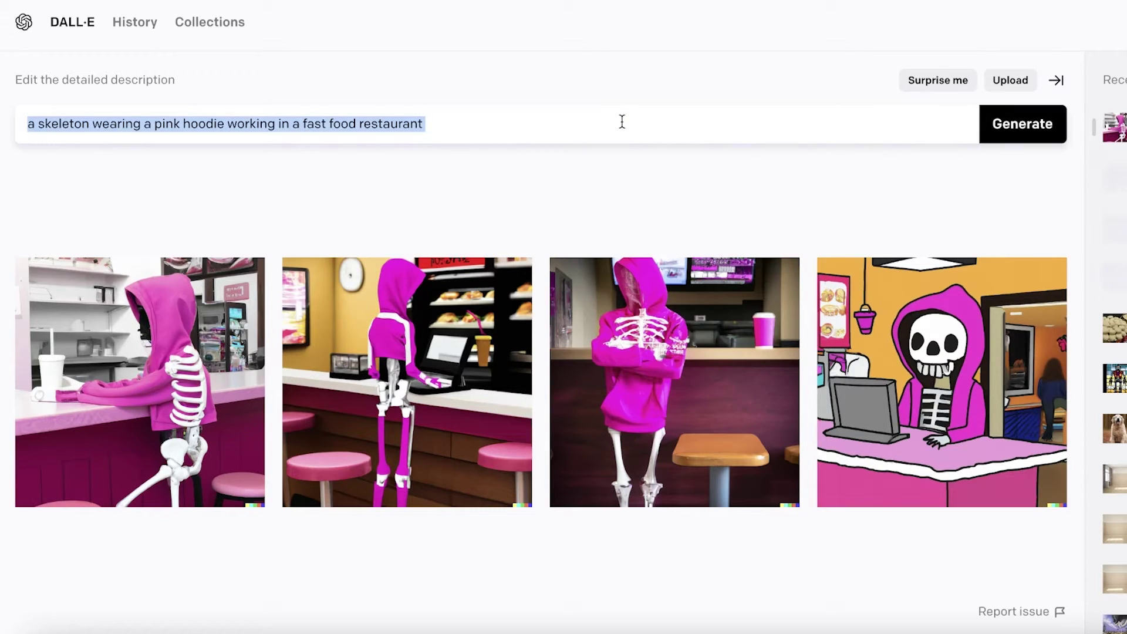
key("BackSpace")
type("a cute fluffy animal hugging a dog in 720x720p")
key("Return")
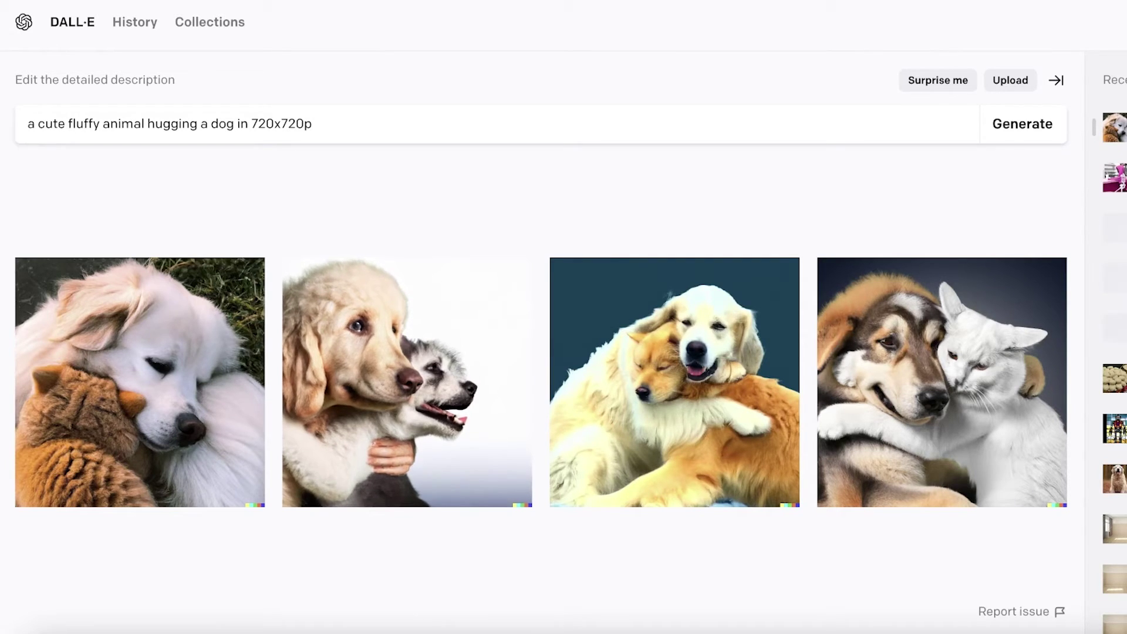
Go back to the empty-prompt start page, then open Collections showing the private Favorites collection
left_click(48, 30)
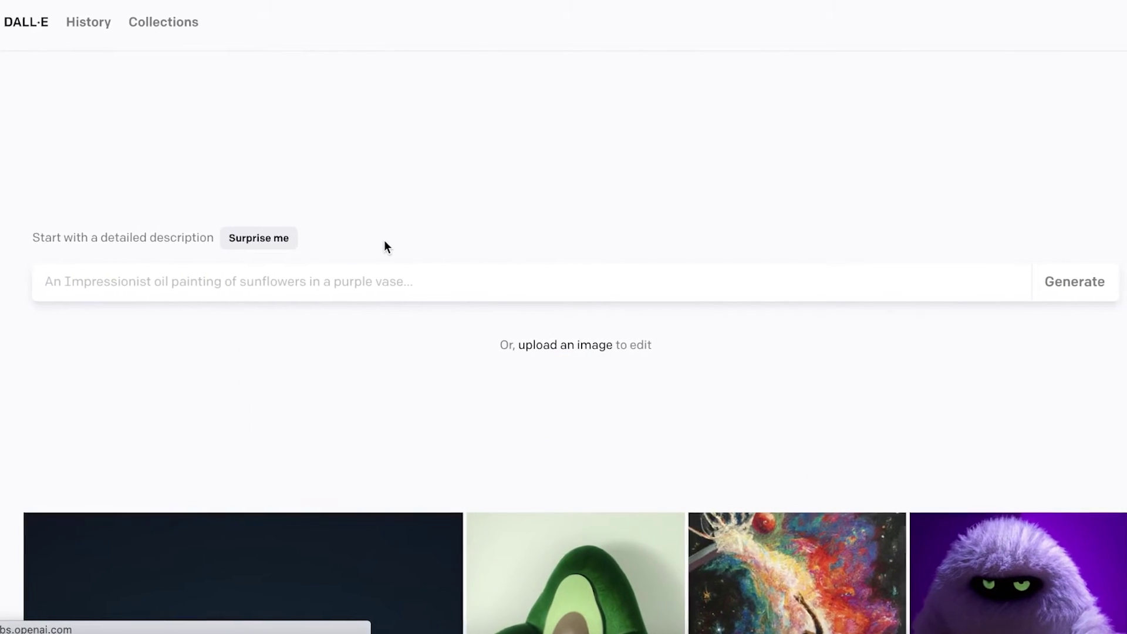
scroll(166, 390, "down", 3)
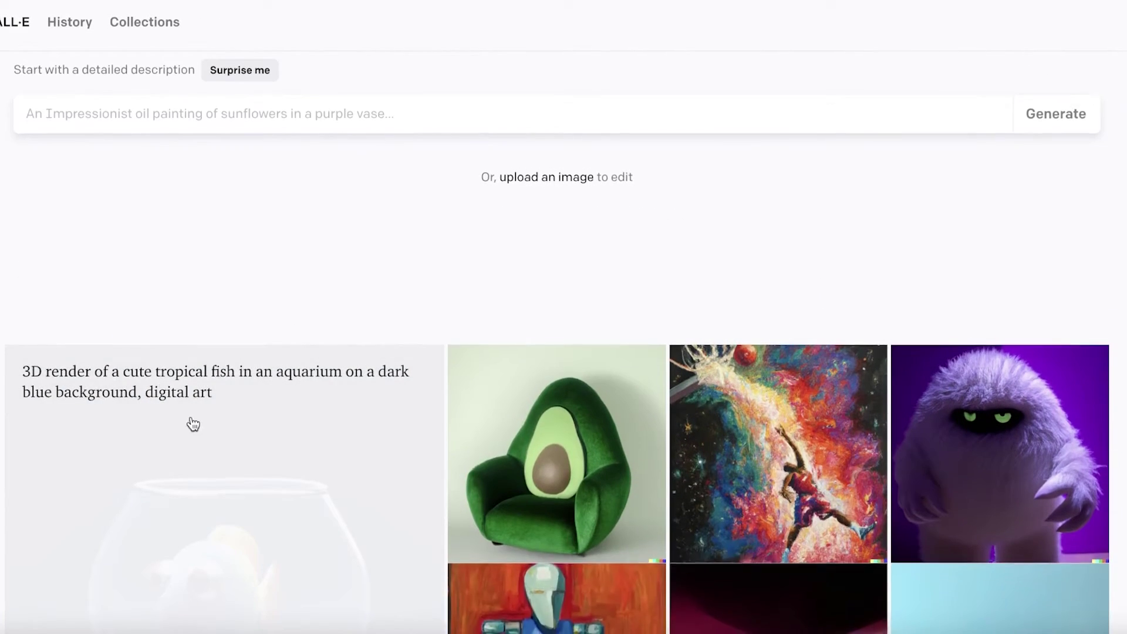
scroll(192, 423, "up", 3)
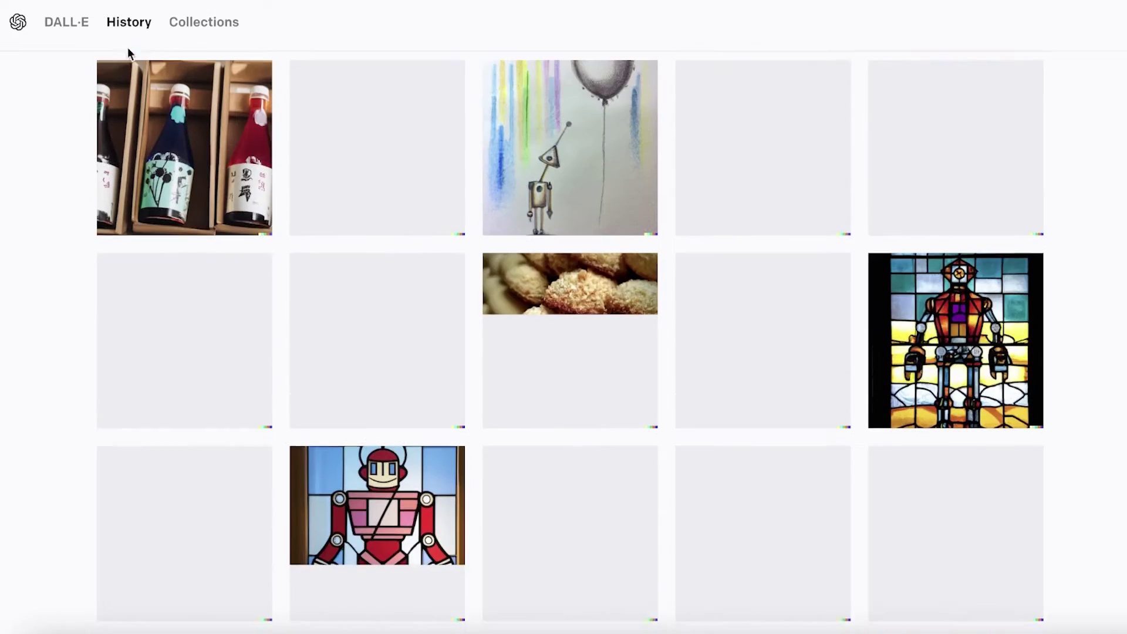
left_click(209, 26)
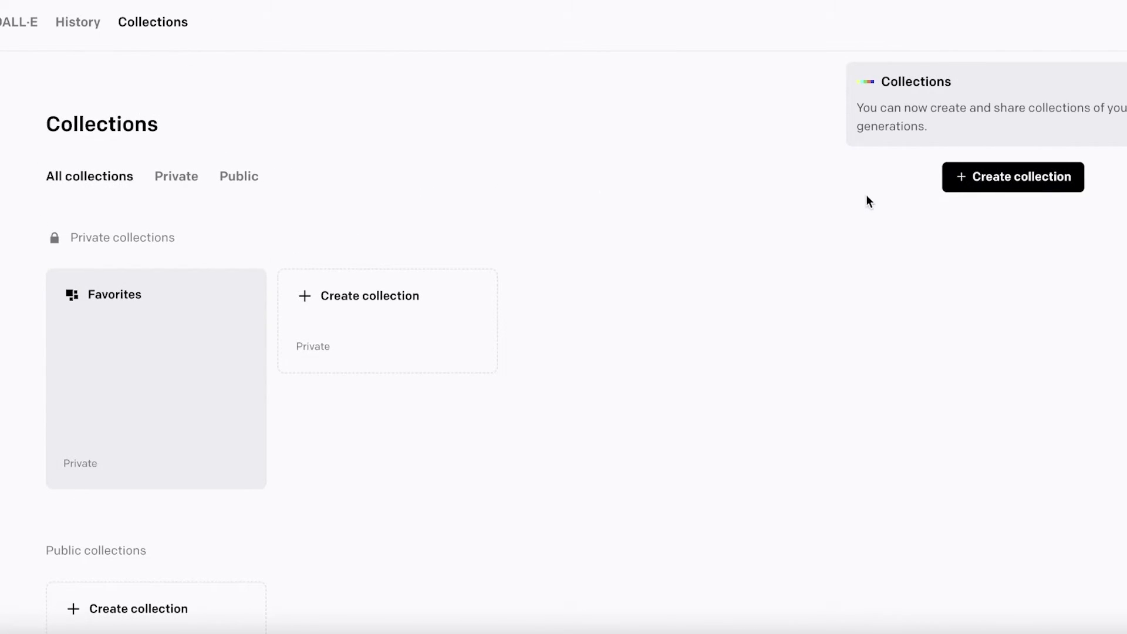
left_click(954, 179)
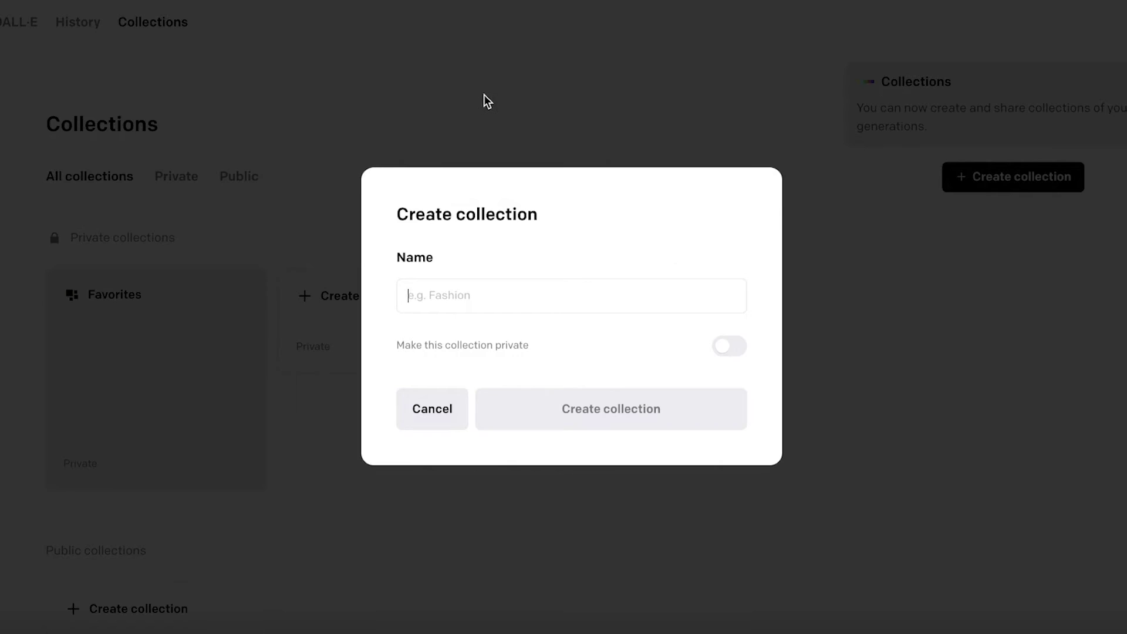
left_click(485, 95)
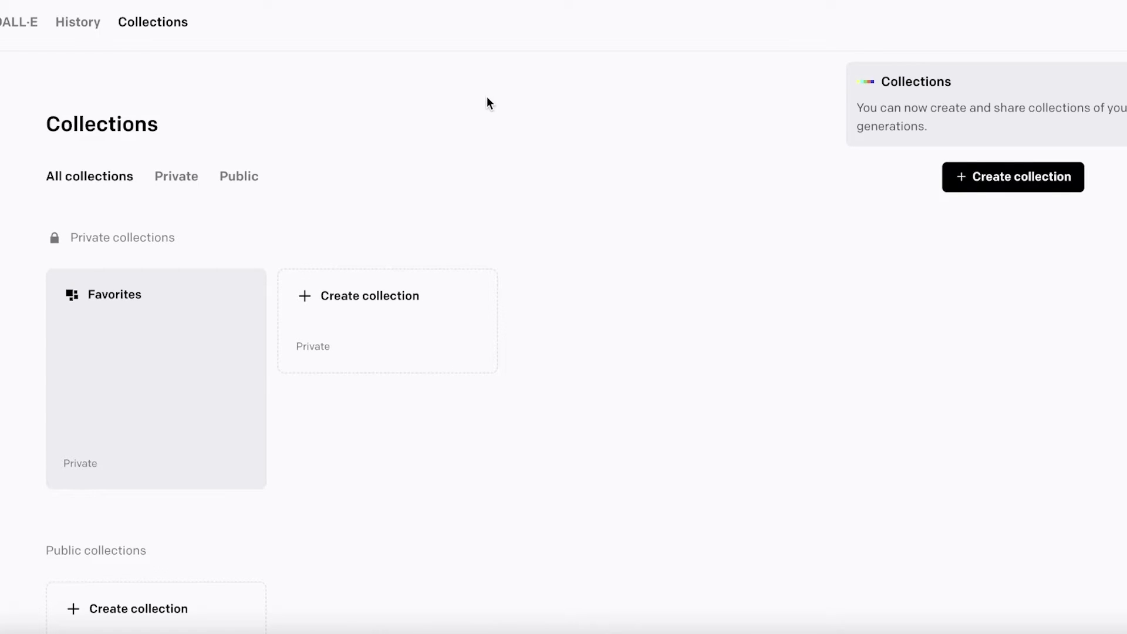
scroll(492, 118, "down", 1)
scroll(686, 240, "up", 1)
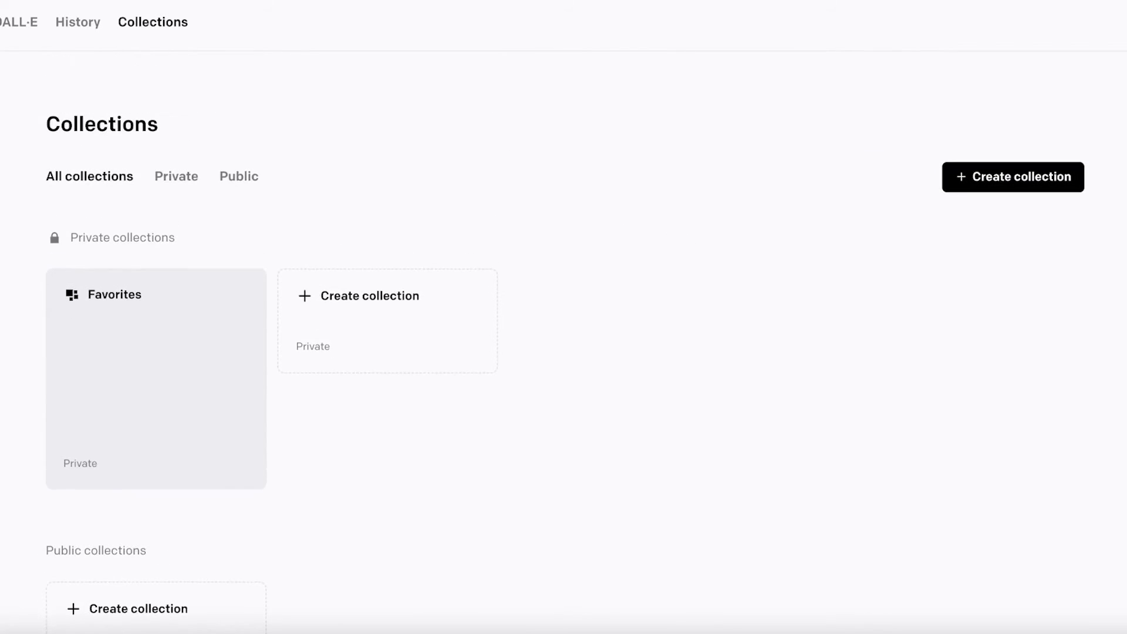
In History, filter to Favorites, enlarge the cat-on-chessboard variation, then close it
left_click(56, 25)
scroll(1033, 227, "down", 10)
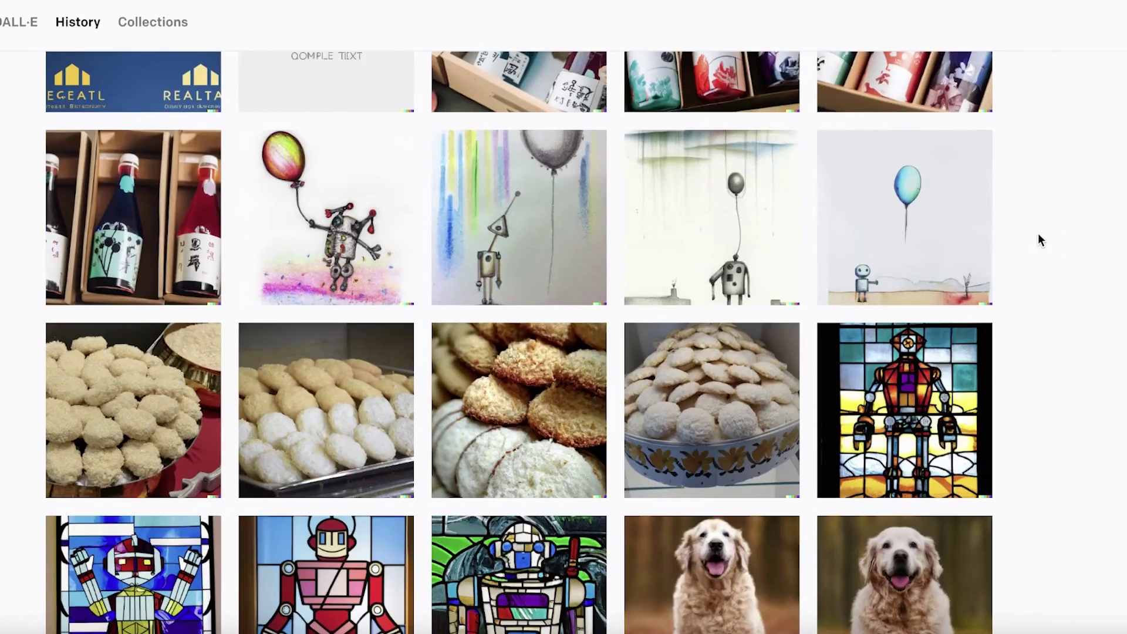
scroll(1037, 234, "down", 3)
scroll(1038, 234, "up", 7)
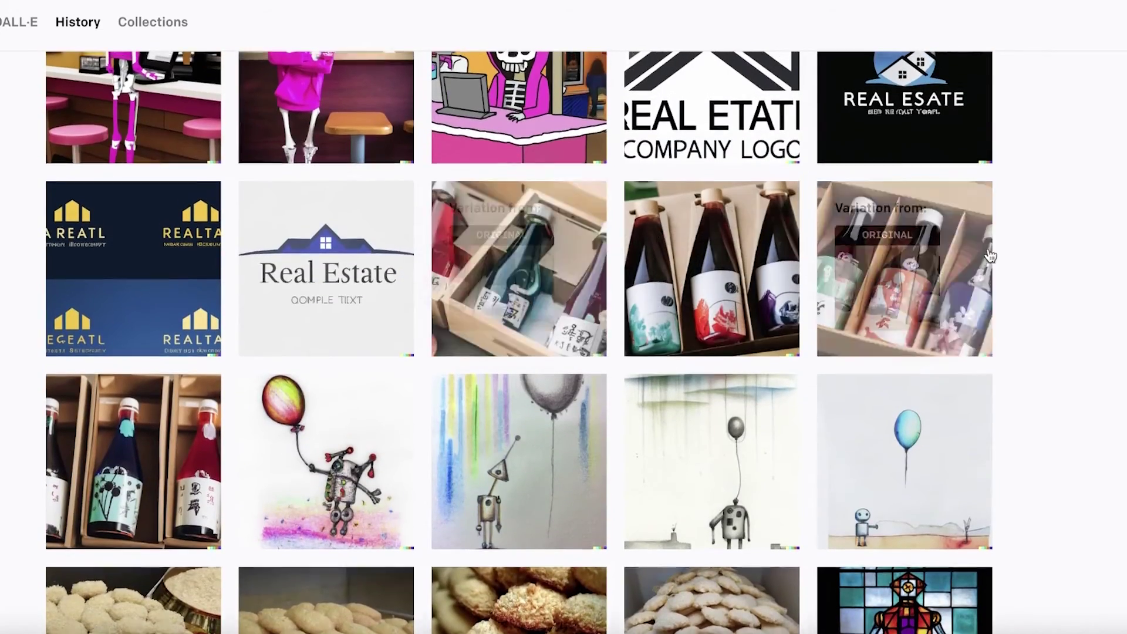
scroll(990, 256, "up", 7)
left_click(191, 186)
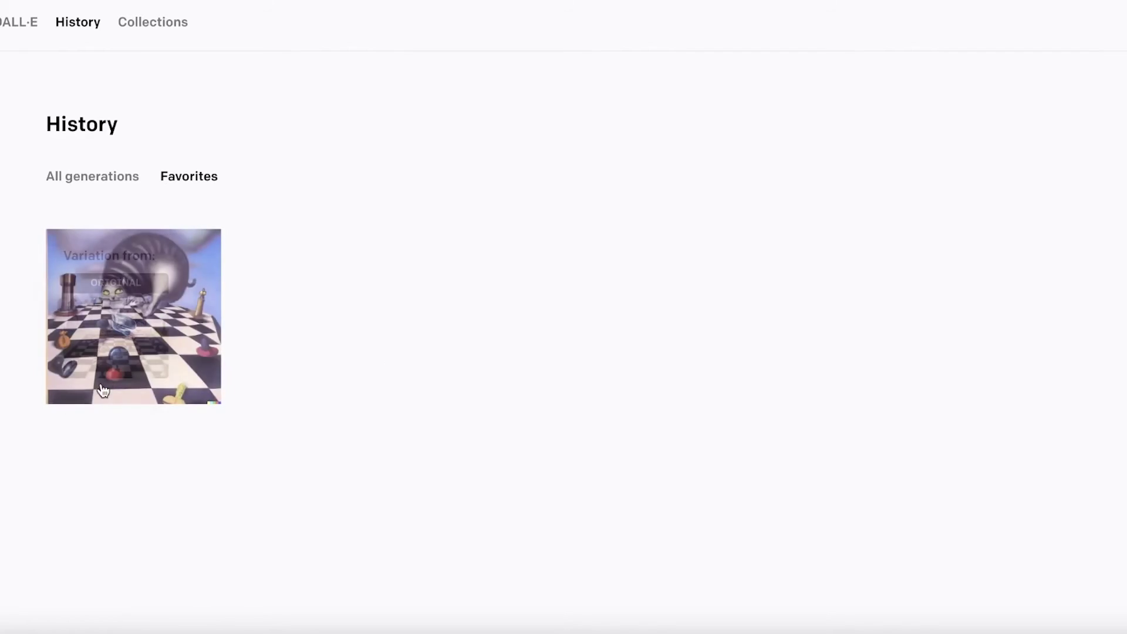
left_click(174, 344)
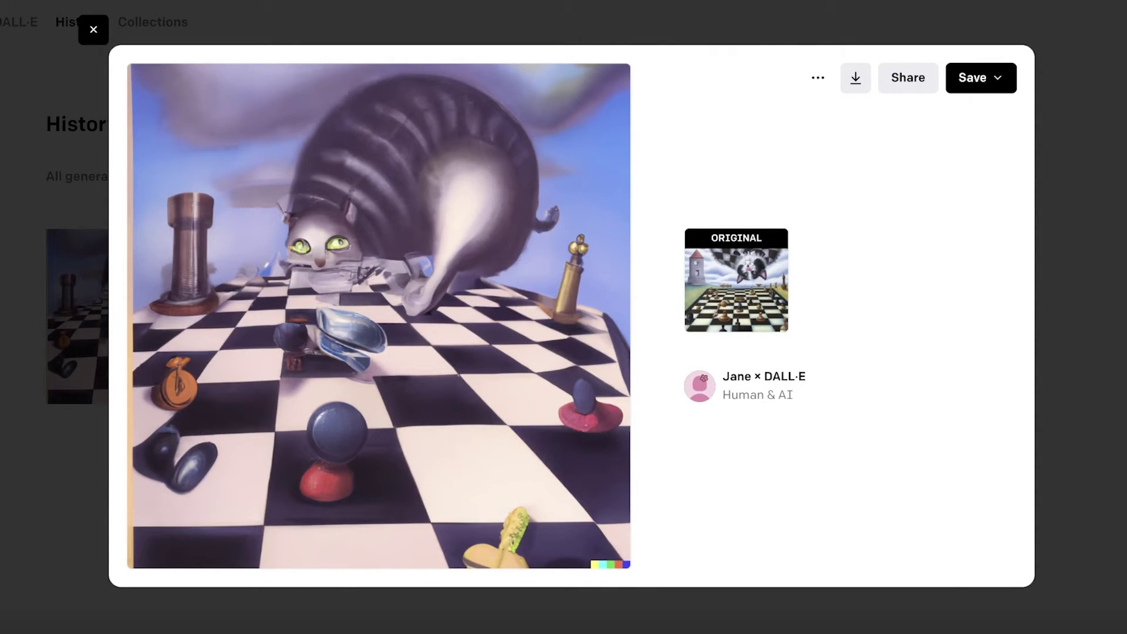
key("Escape")
From the account menu, view the 7 free credits expiring 24 February, then go back to DALL·E
left_click(1102, 26)
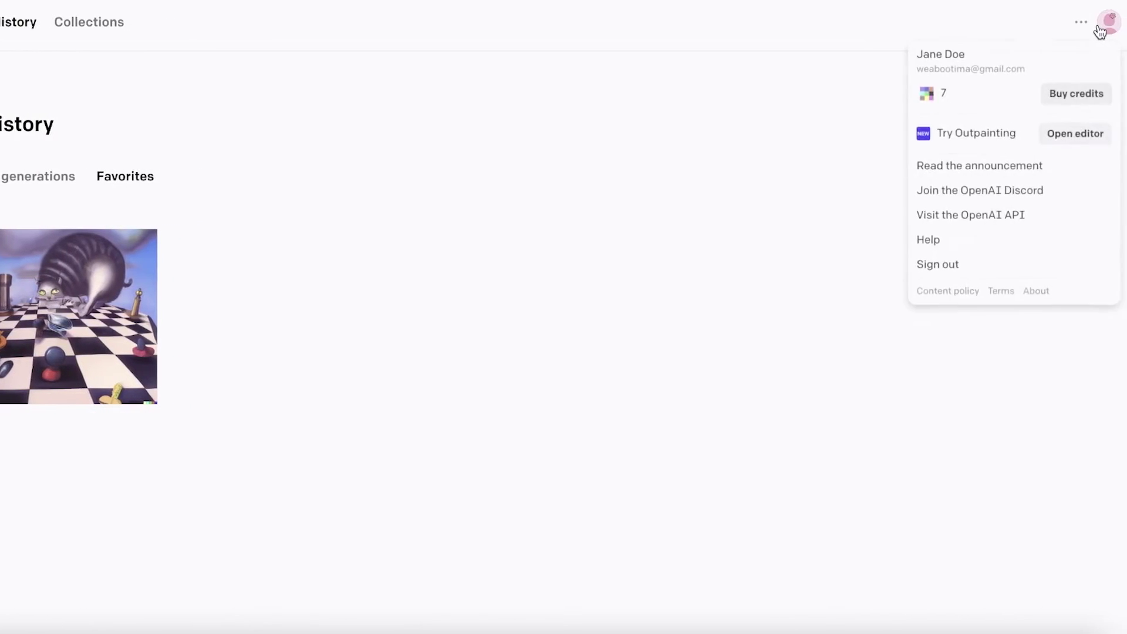
left_click(926, 99)
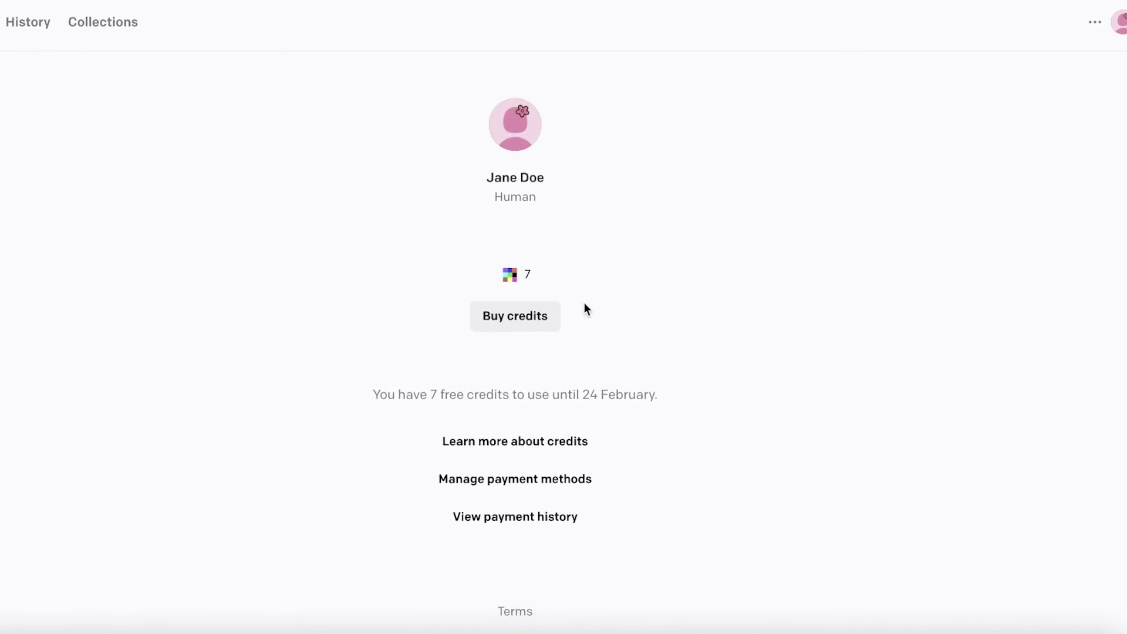
left_click_drag(406, 405, 873, 437)
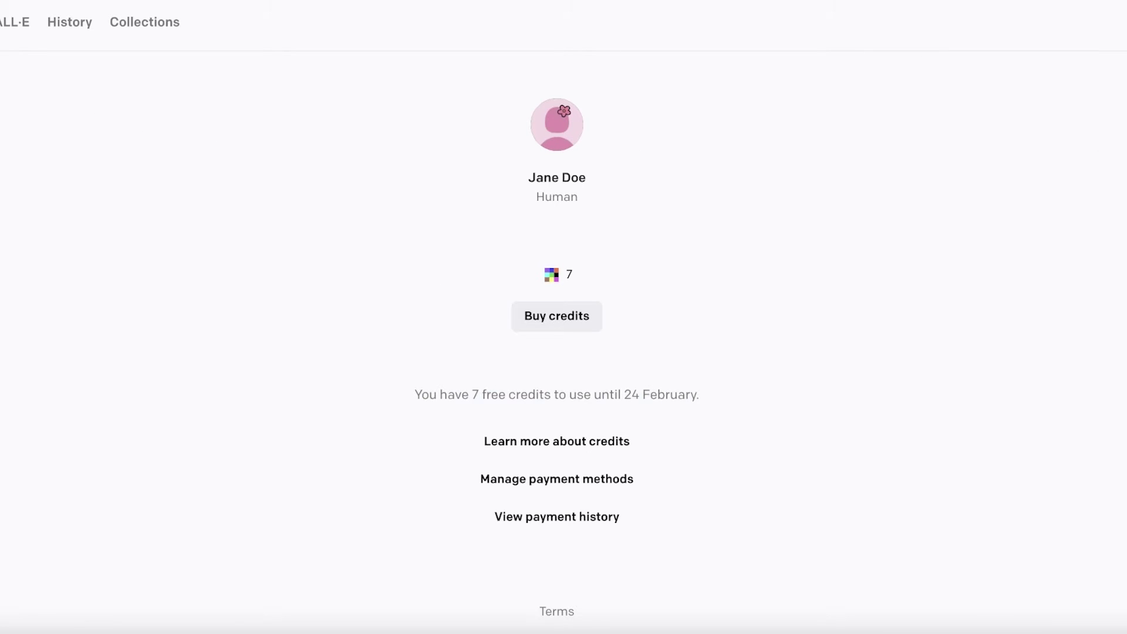
left_click(15, 22)
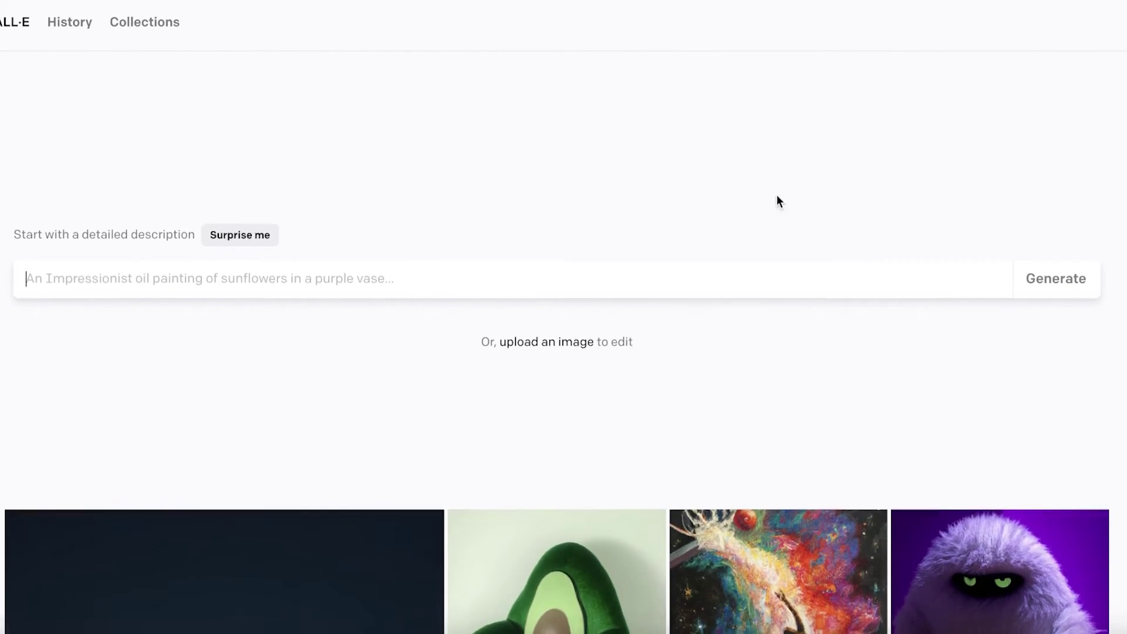
scroll(777, 195, "down", 3)
scroll(783, 213, "up", 5)
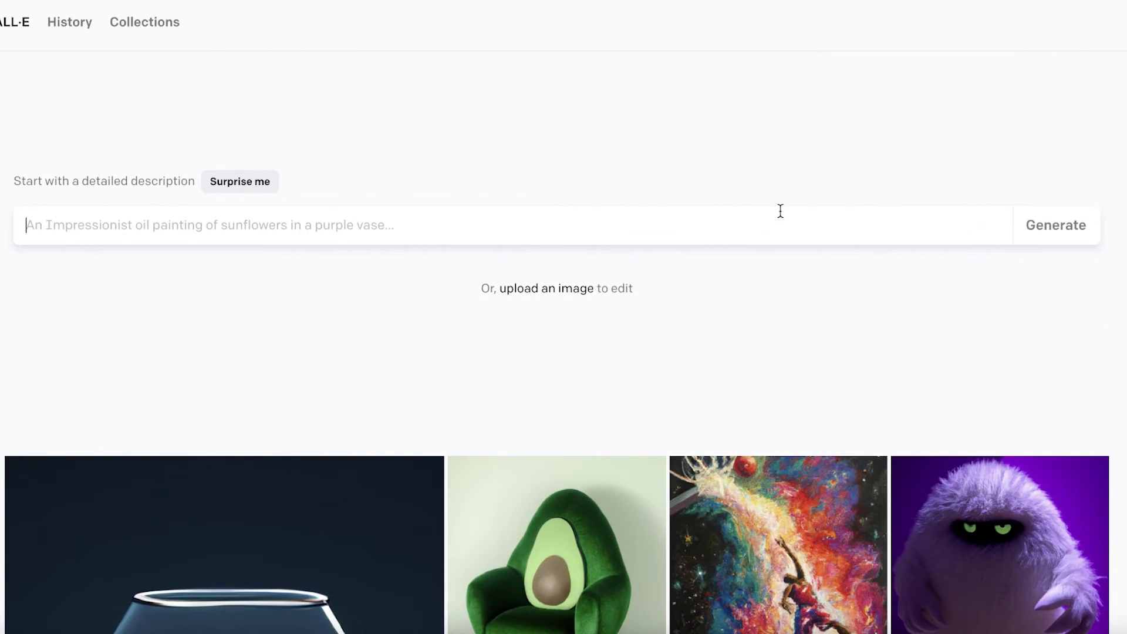
scroll(758, 203, "down", 1)
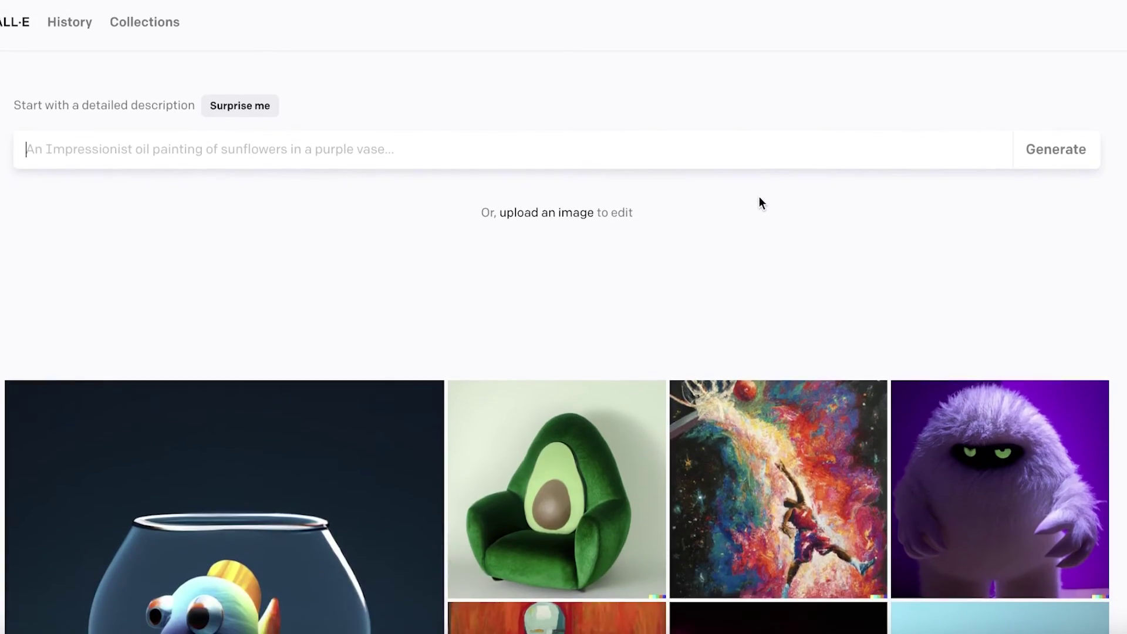
scroll(760, 203, "down", 15)
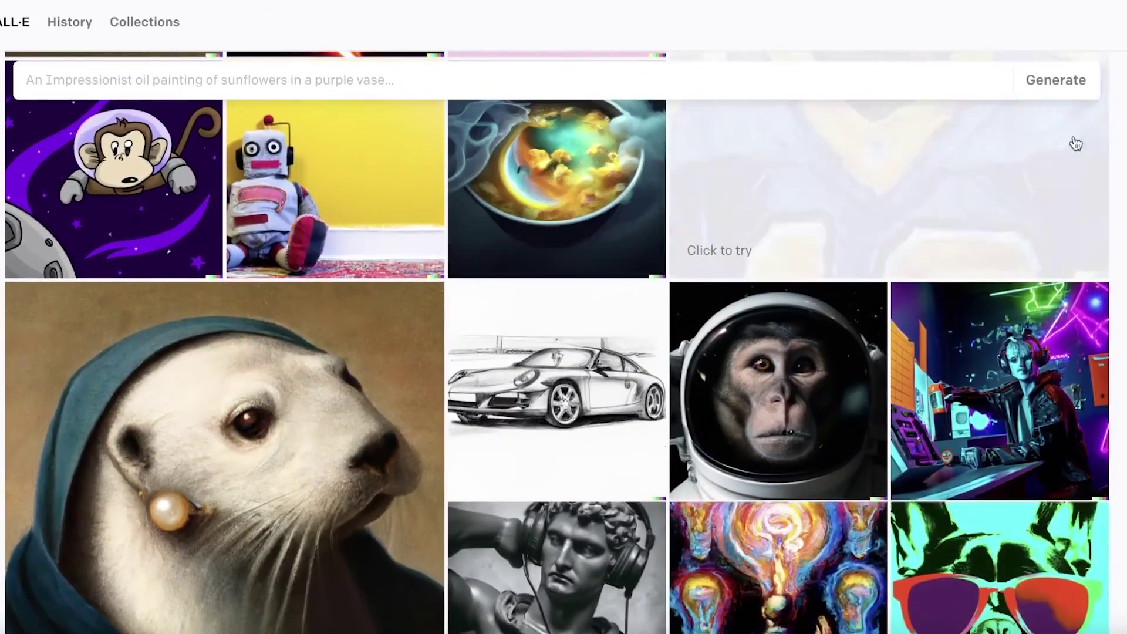
On the credits page, look over the 115 credits for $15 purchase offer and cancel it
left_click(1103, 17)
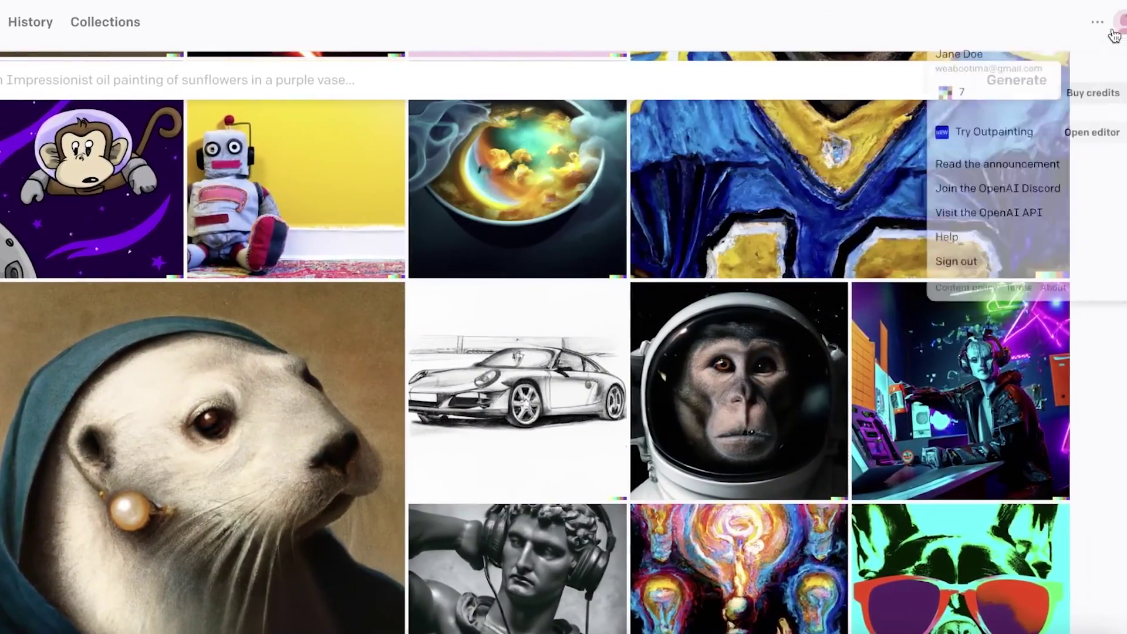
left_click(953, 148)
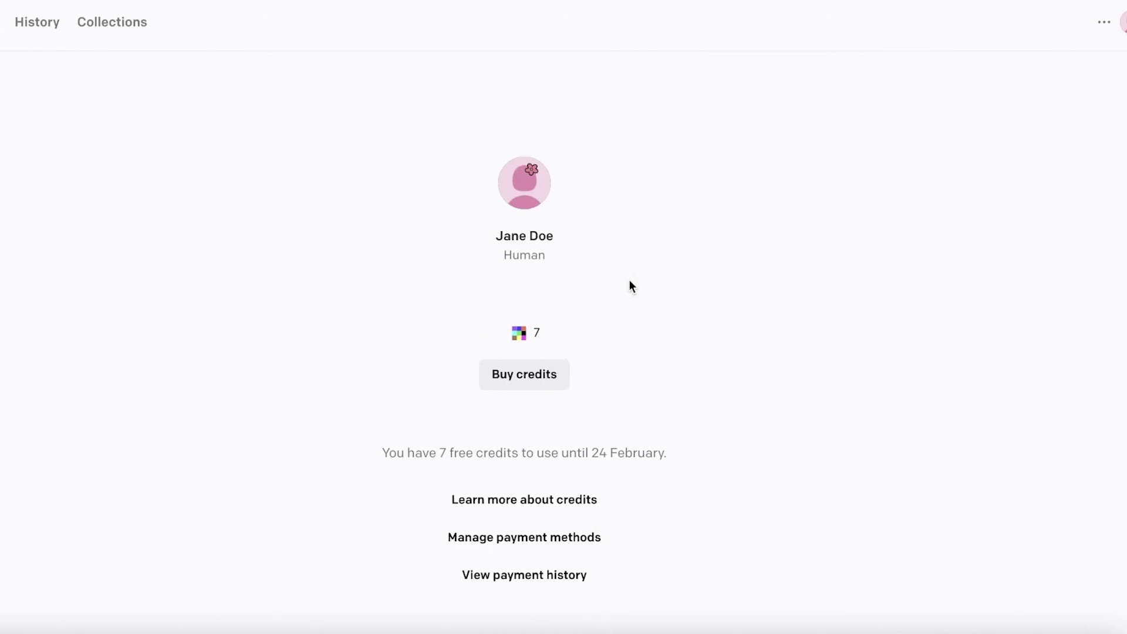
left_click(598, 370)
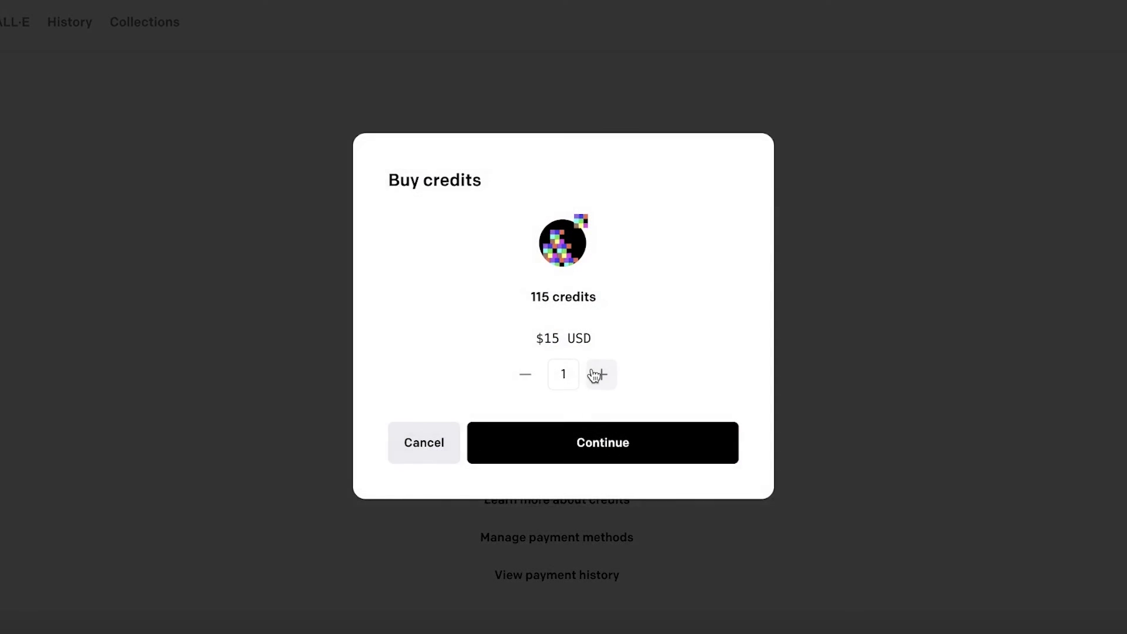
left_click_drag(516, 301, 584, 300)
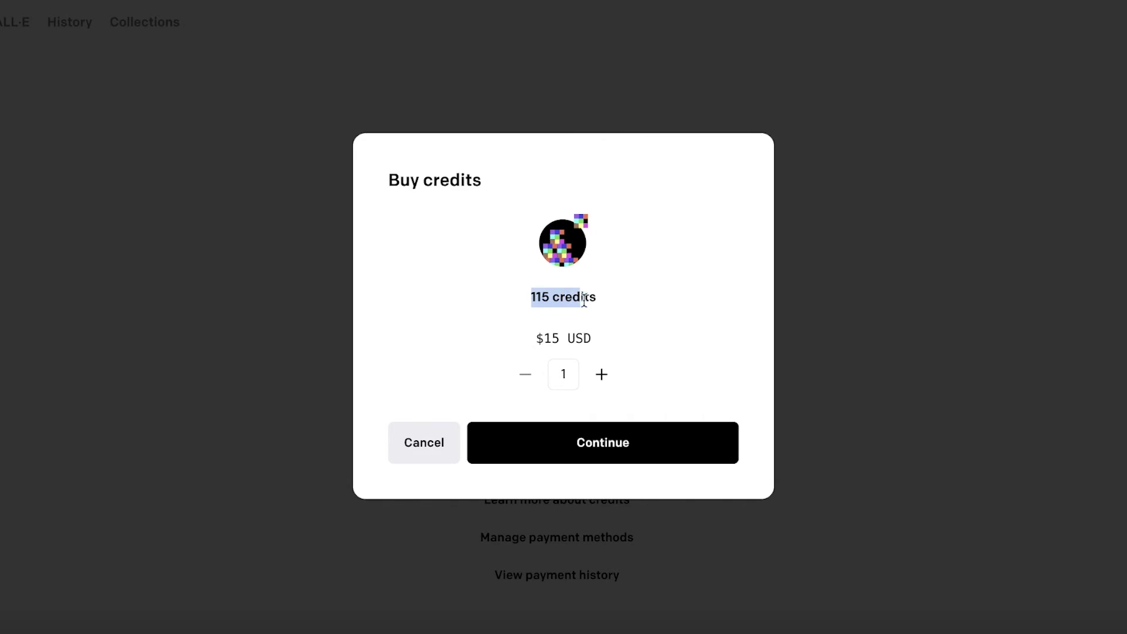
left_click(616, 358)
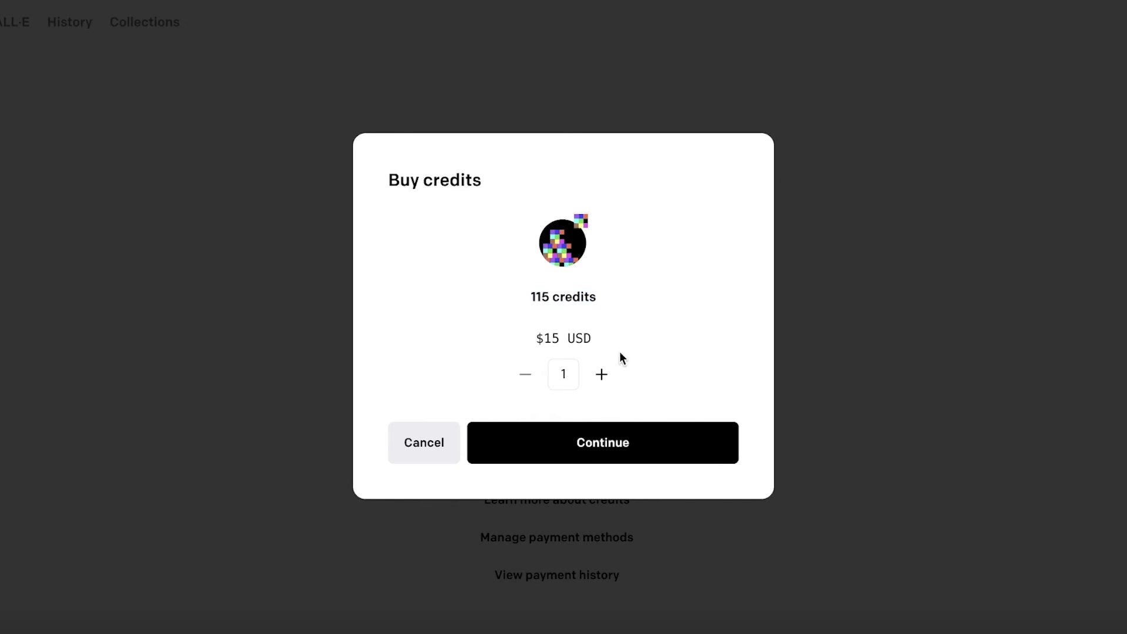
left_click(397, 454)
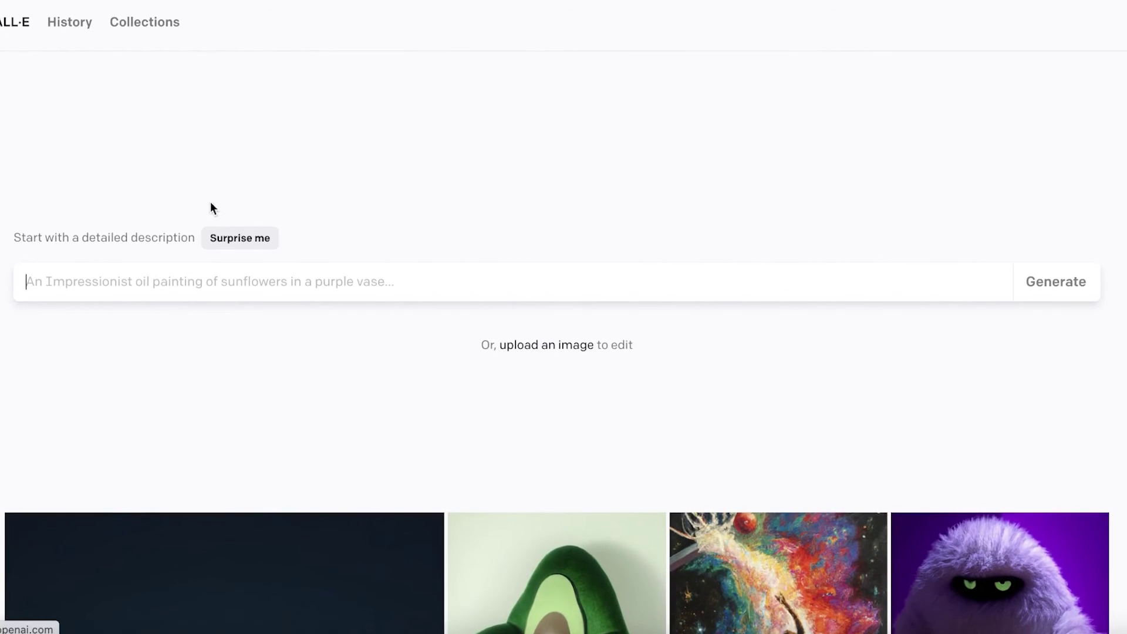
Scroll down through the start page's example gallery and back up toward the prompt box
scroll(516, 180, "down", 5)
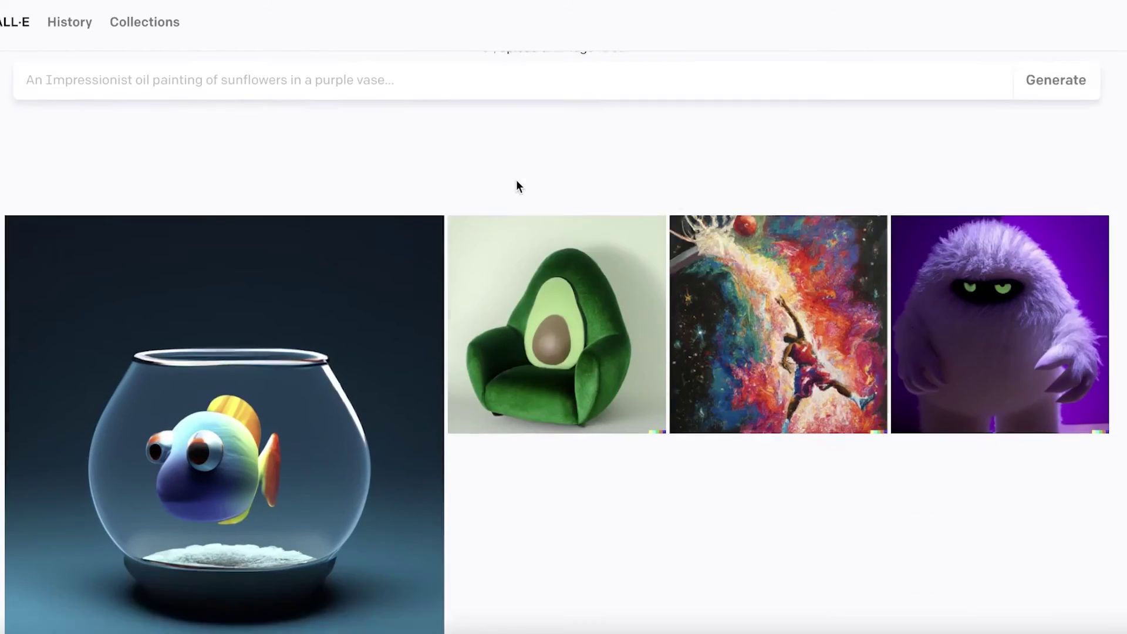
scroll(516, 179, "down", 2)
scroll(516, 179, "up", 7)
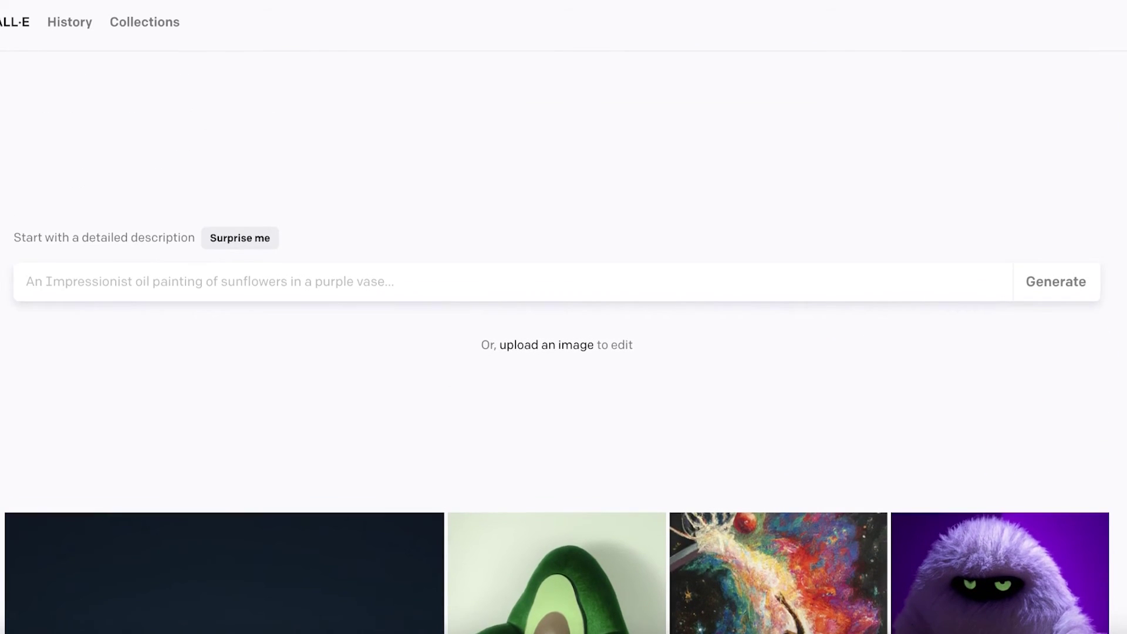